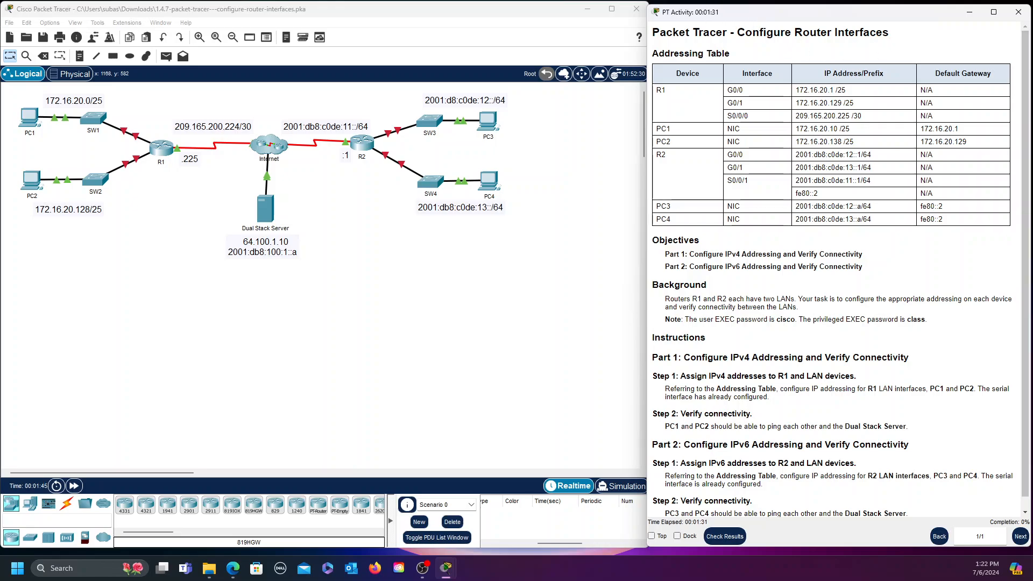
Review the activity instructions, highlighting the word 'LANs' in the background text
{"action": "scroll", "coordinate": [938, 317], "scroll_direction": "down", "scroll_amount": 1}
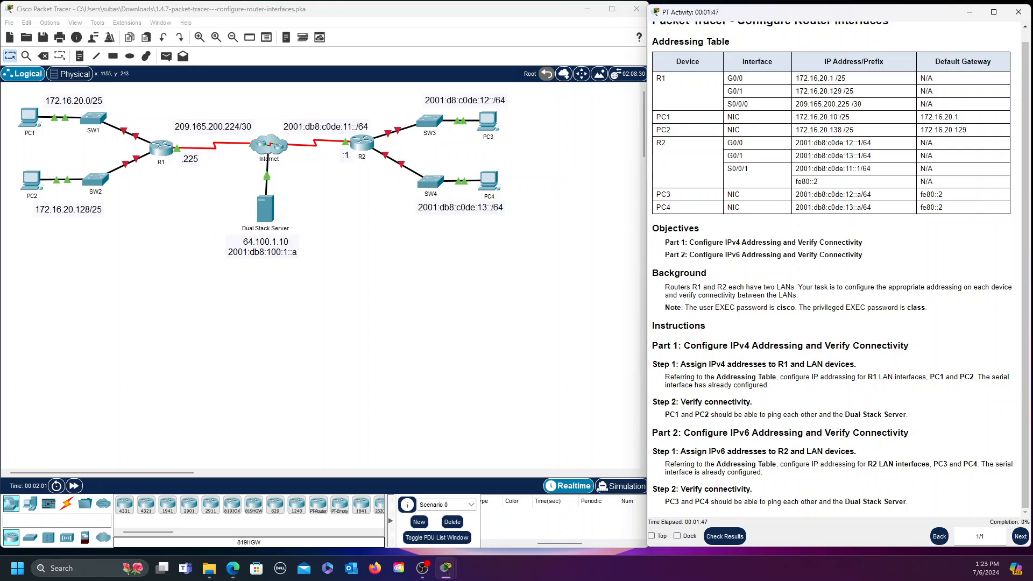
{"action": "scroll", "coordinate": [843, 312], "scroll_direction": "up", "scroll_amount": 1}
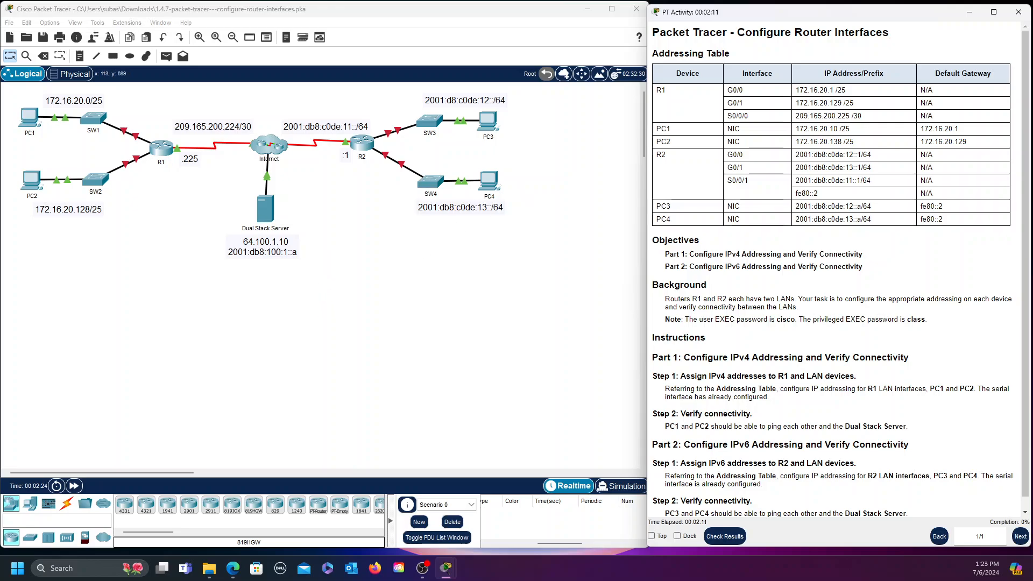
{"action": "key", "text": "alt+Tab"}
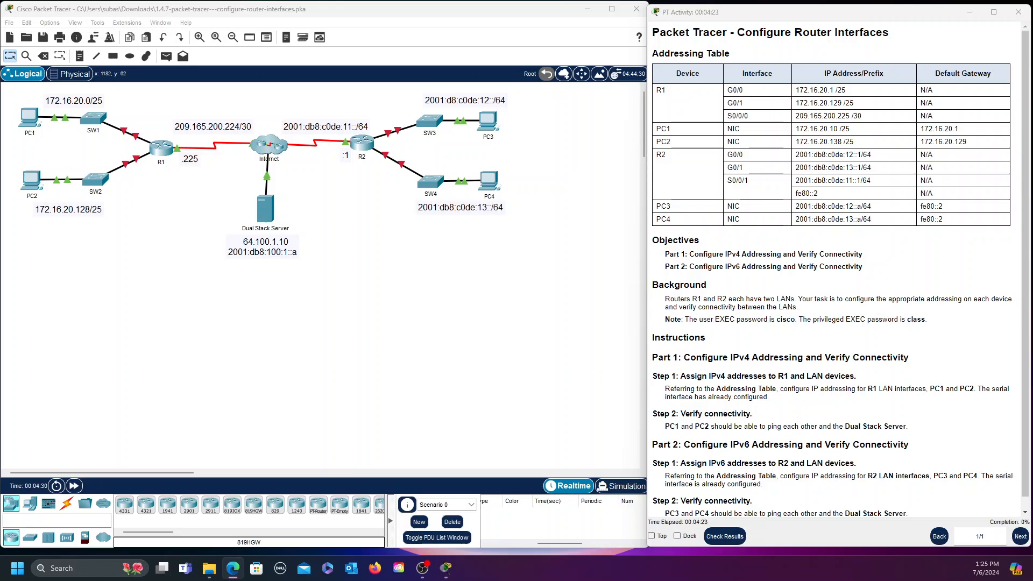
{"action": "double_click", "coordinate": [788, 308]}
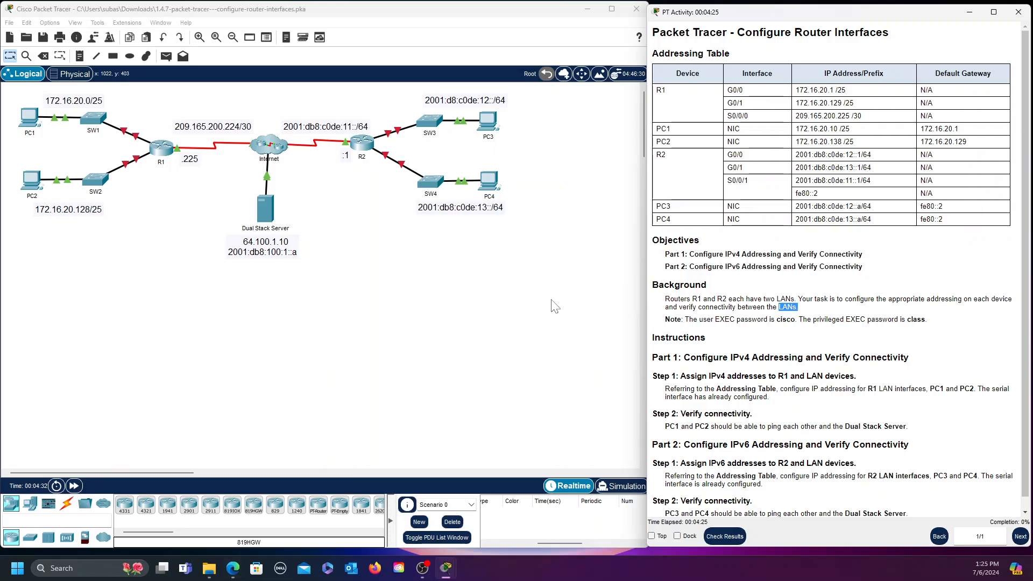
{"action": "scroll", "coordinate": [856, 323], "scroll_direction": "down", "scroll_amount": 1}
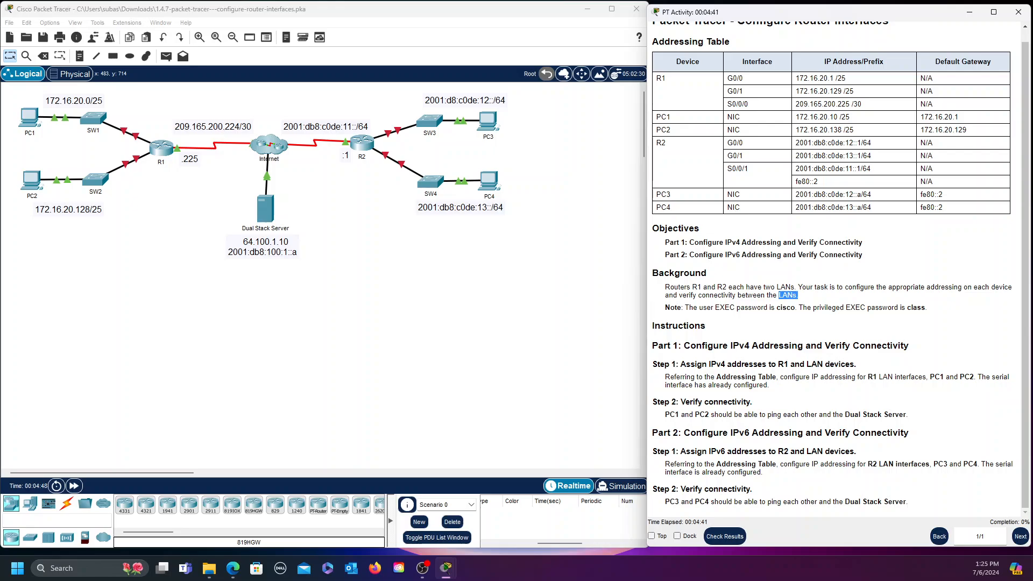
{"action": "key", "text": "alt+Tab"}
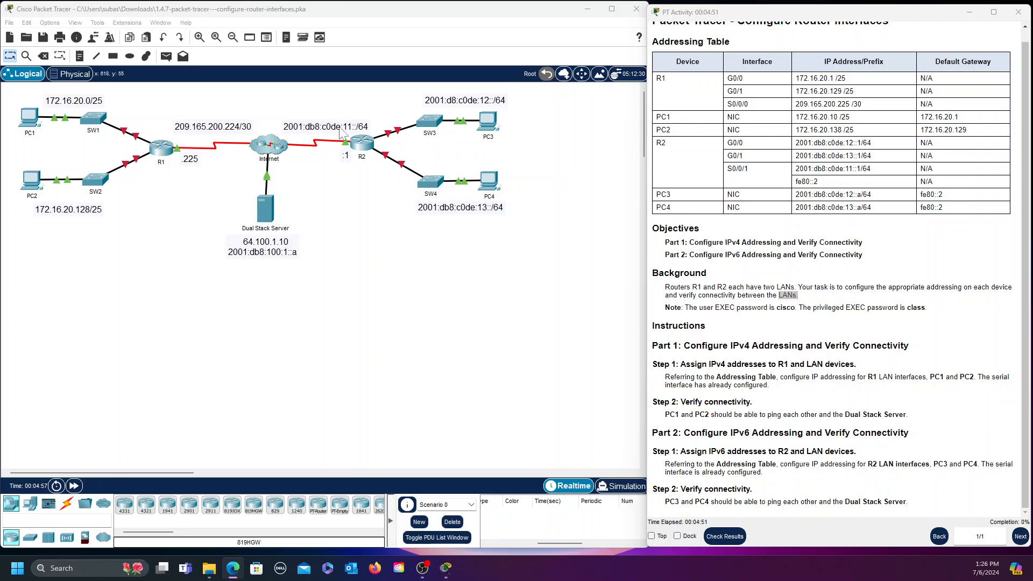
Open R1's CLI and log in to privileged EXEC mode using the user and enable passwords
{"action": "left_click", "coordinate": [165, 153]}
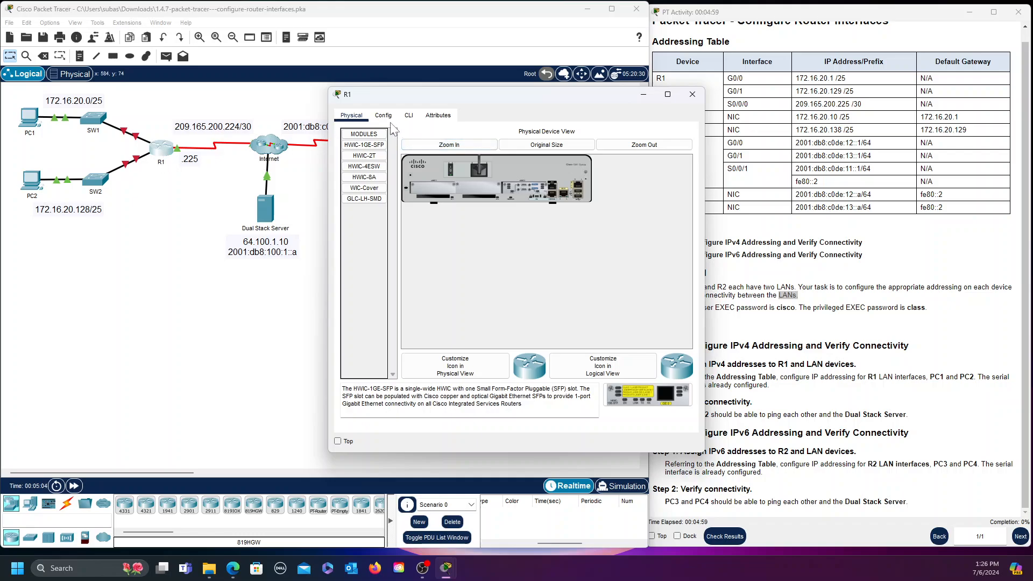
{"action": "left_click", "coordinate": [409, 119]}
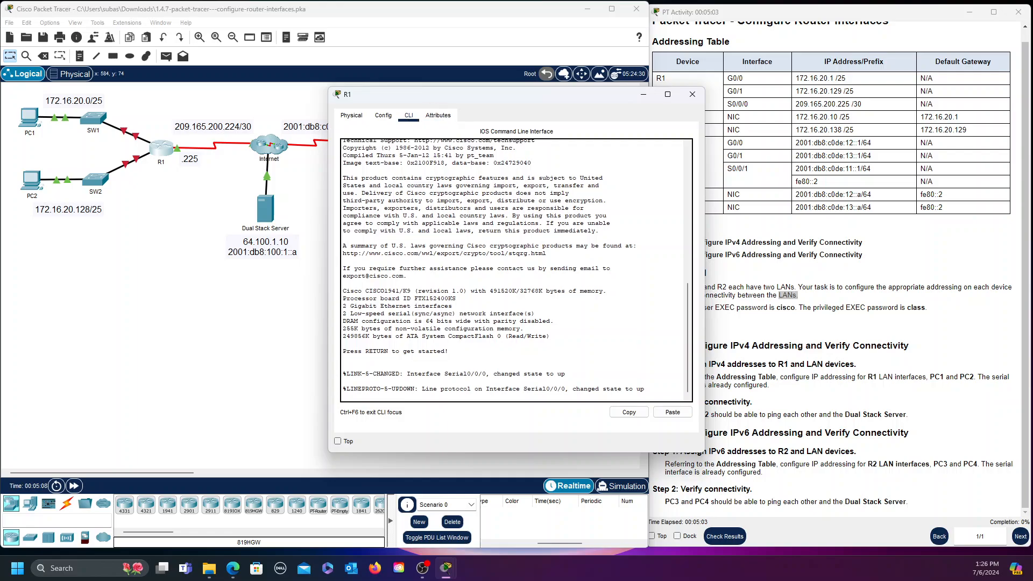
{"action": "key", "text": "Return"}
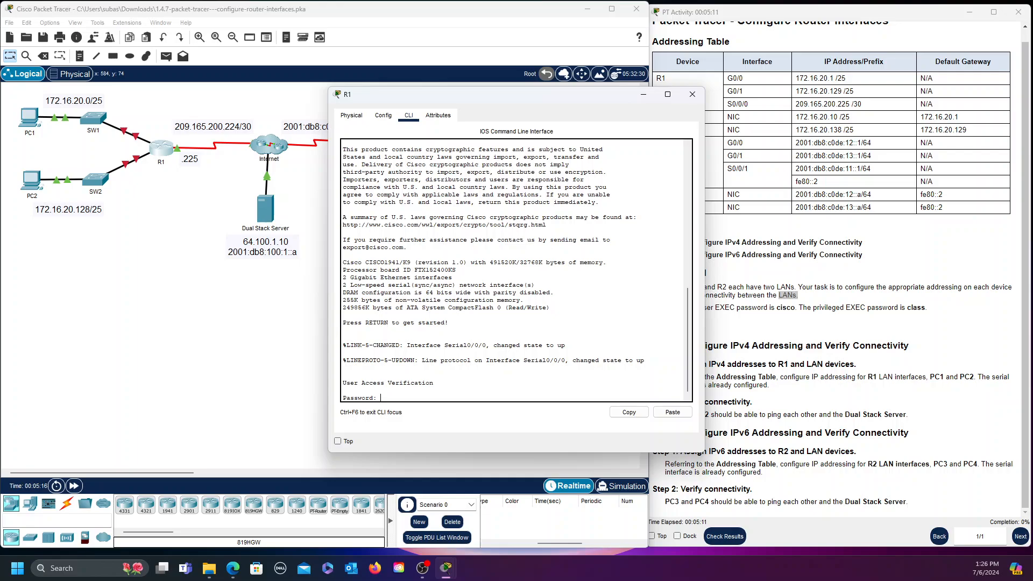
{"action": "type", "text": "cisco"}
{"action": "key", "text": "Return"}
{"action": "type", "text": "enable"}
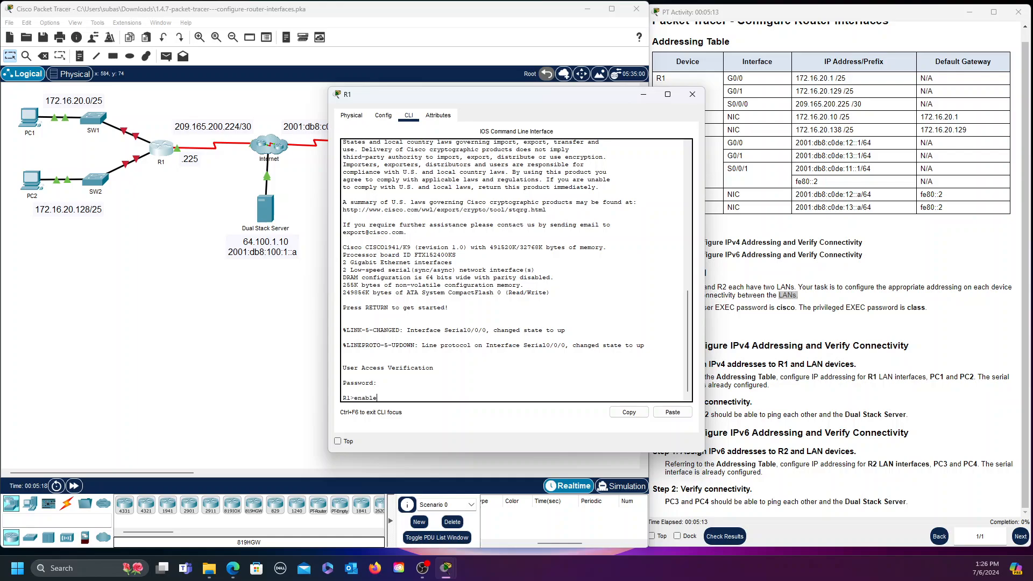
{"action": "key", "text": "Return"}
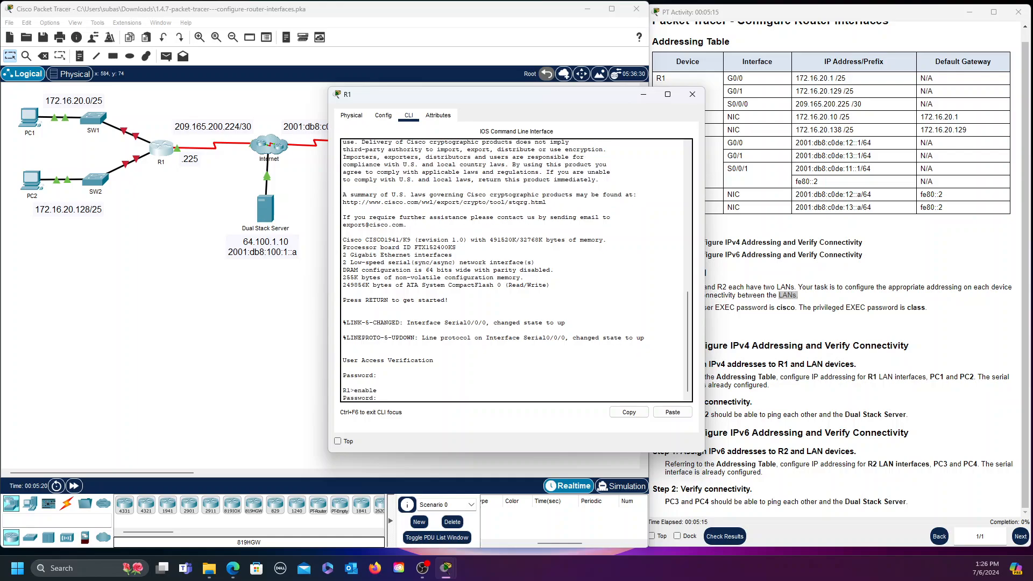
{"action": "type", "text": "class"}
{"action": "key", "text": "Return"}
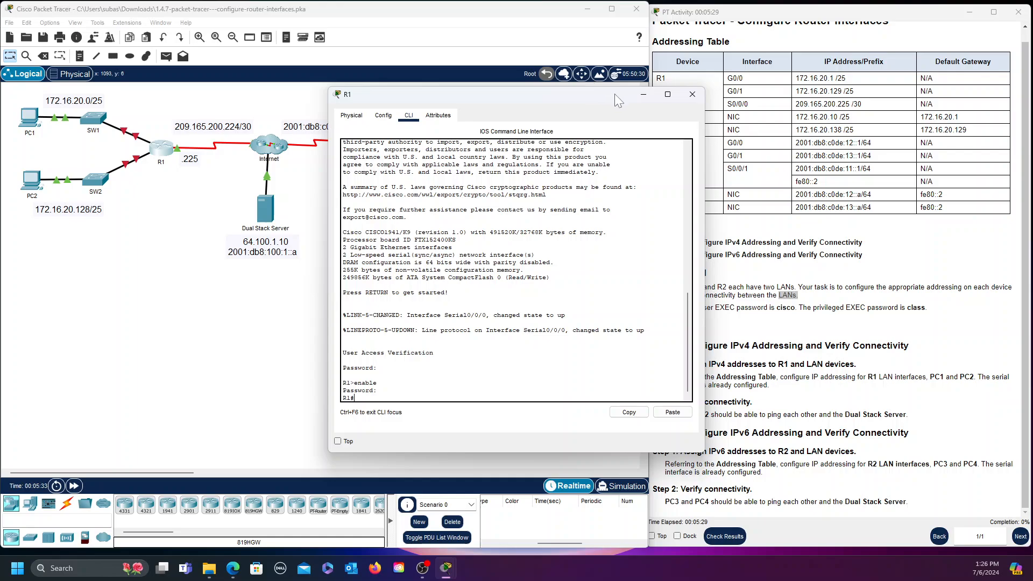
Move R1's CLI window left beside the Addressing Table and start typing the config command
{"action": "left_click_drag", "start_coordinate": [614, 95], "coordinate": [524, 95]}
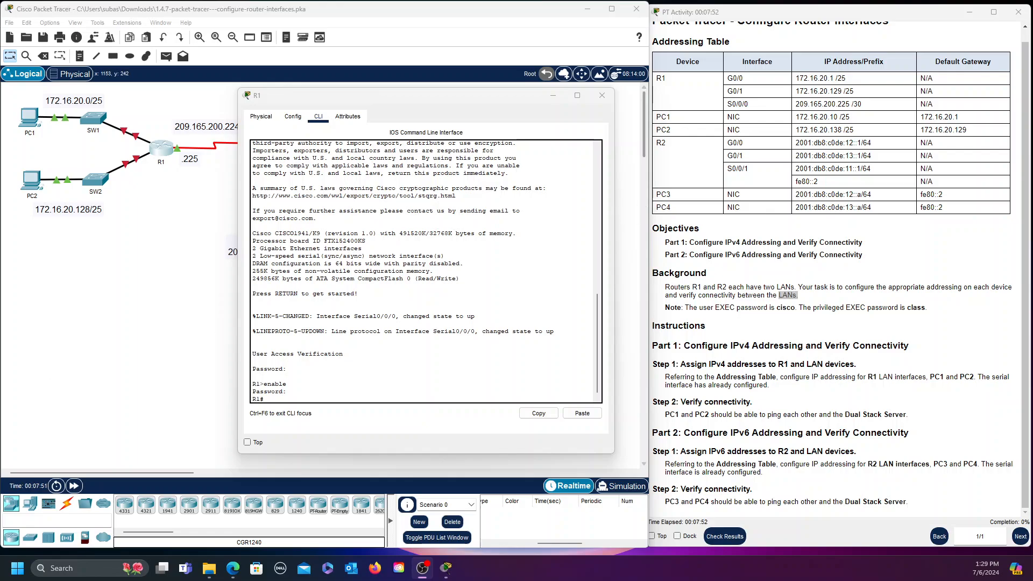
{"action": "left_click", "coordinate": [264, 400]}
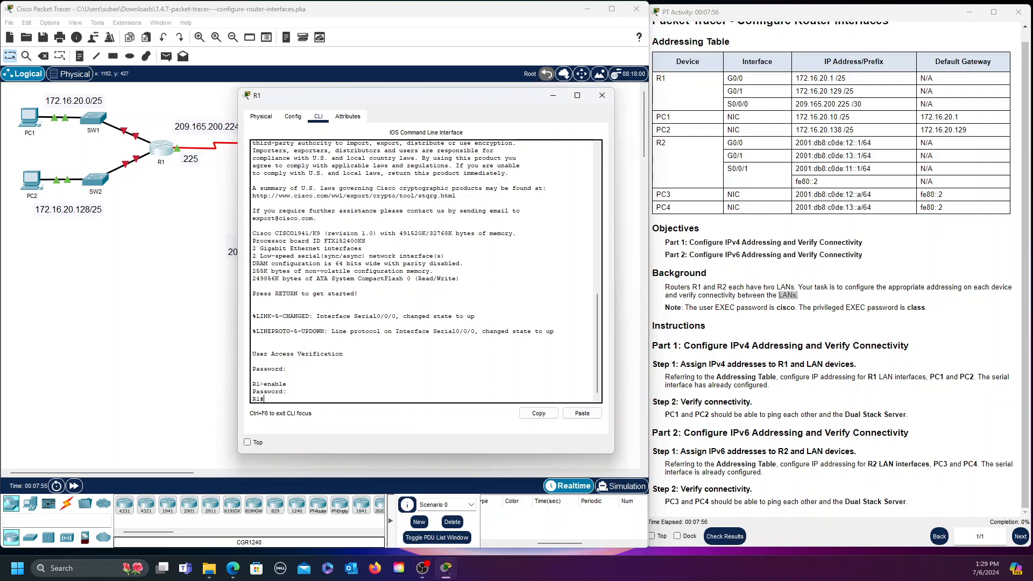
{"action": "left_click_drag", "start_coordinate": [468, 95], "coordinate": [441, 93]}
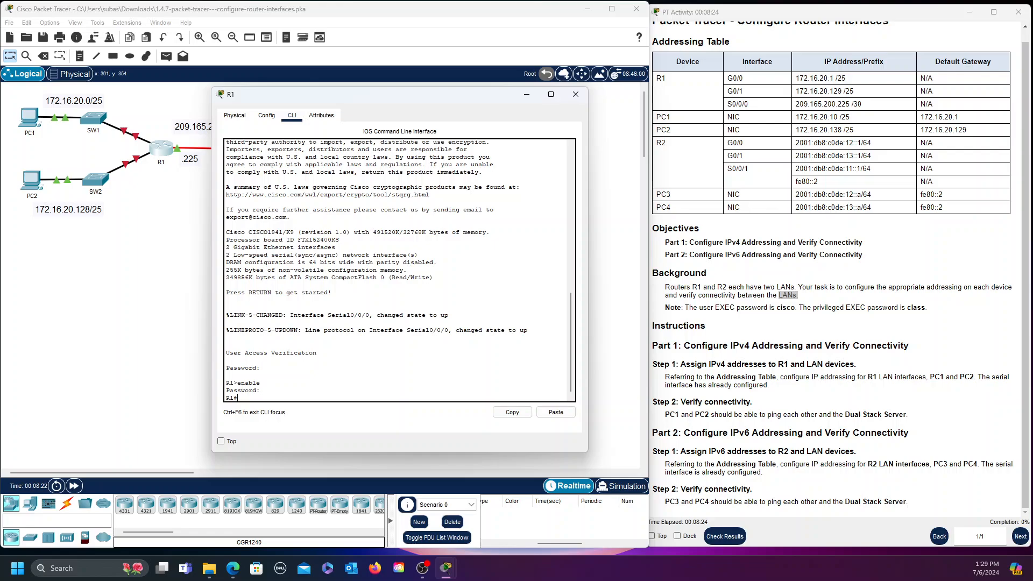
{"action": "type", "text": "config germ"}
Fix the command to config term and select interface G0/0 on R1
{"action": "key", "text": "BackSpace"}
{"action": "key", "text": "BackSpace"}
{"action": "type", "text": "term"}
{"action": "key", "text": "Return"}
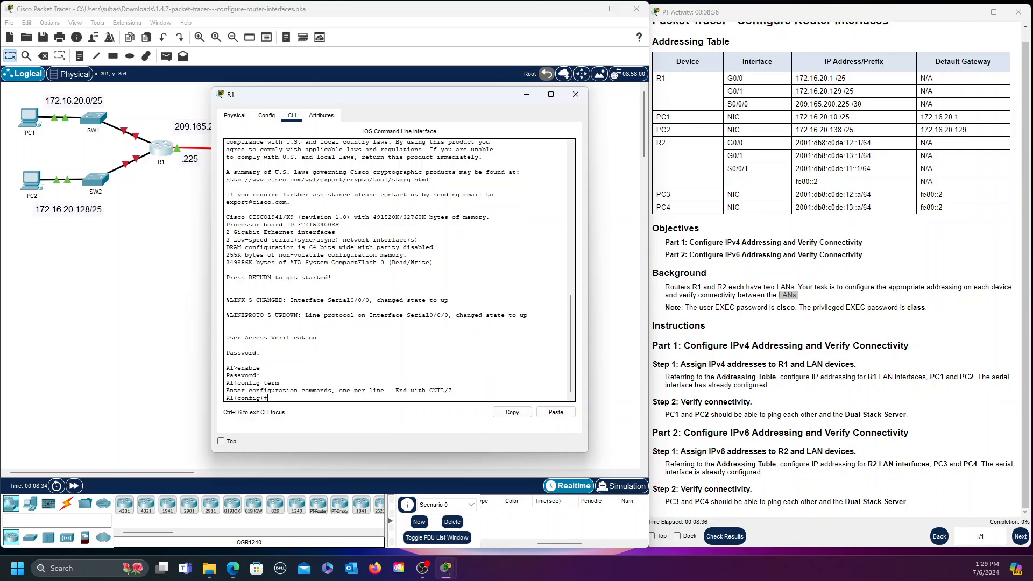
{"action": "type", "text": "int g0/0"}
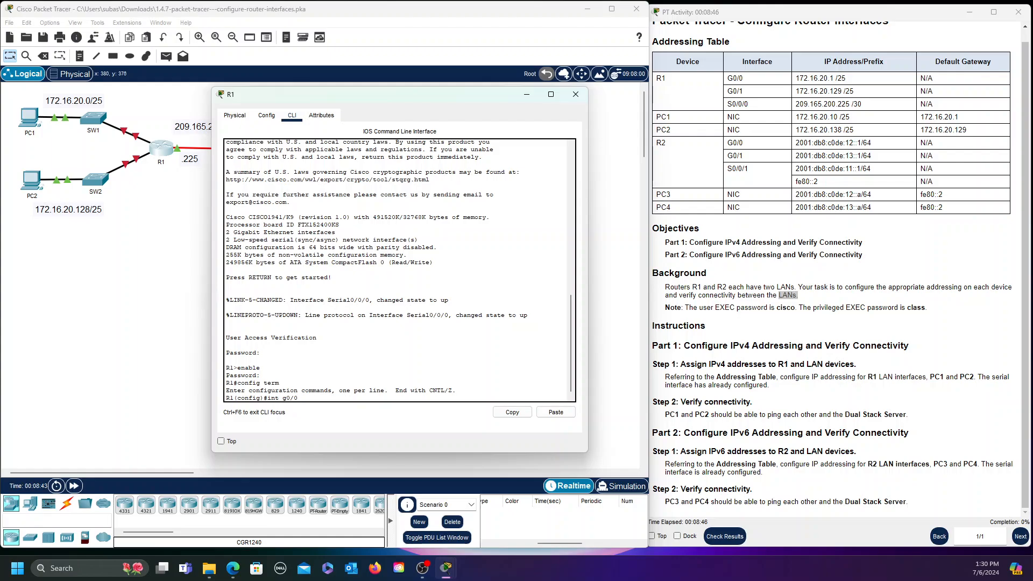
{"action": "key", "text": "Return"}
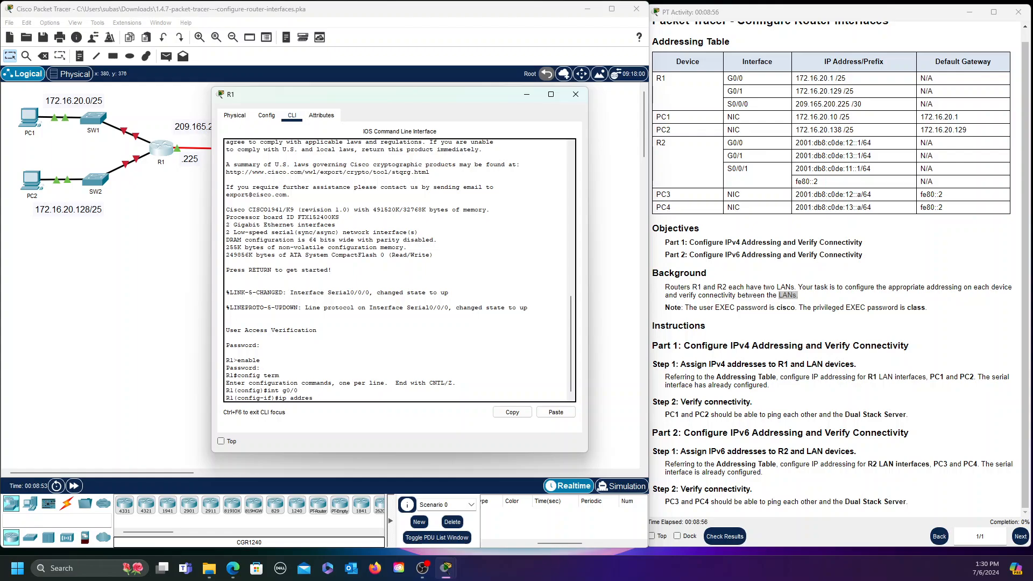
Assign 172.16.20.1 255.255.255.128 to G0/0 and enable it with no shutdown
{"action": "type", "text": "172.16.20.1 255.255.255.128"}
{"action": "left_click_drag", "start_coordinate": [461, 98], "coordinate": [465, 87]}
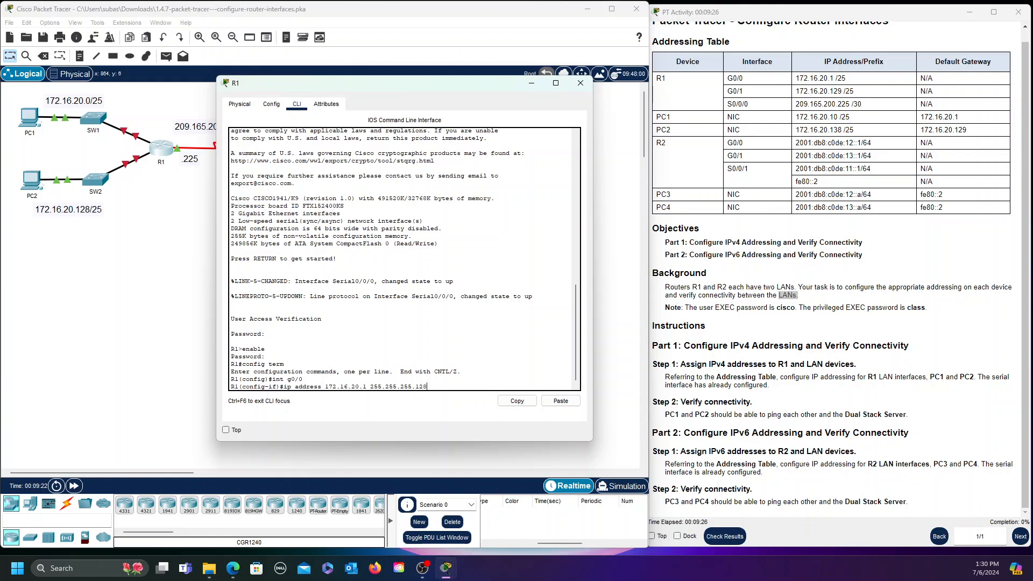
{"action": "key", "text": "Return"}
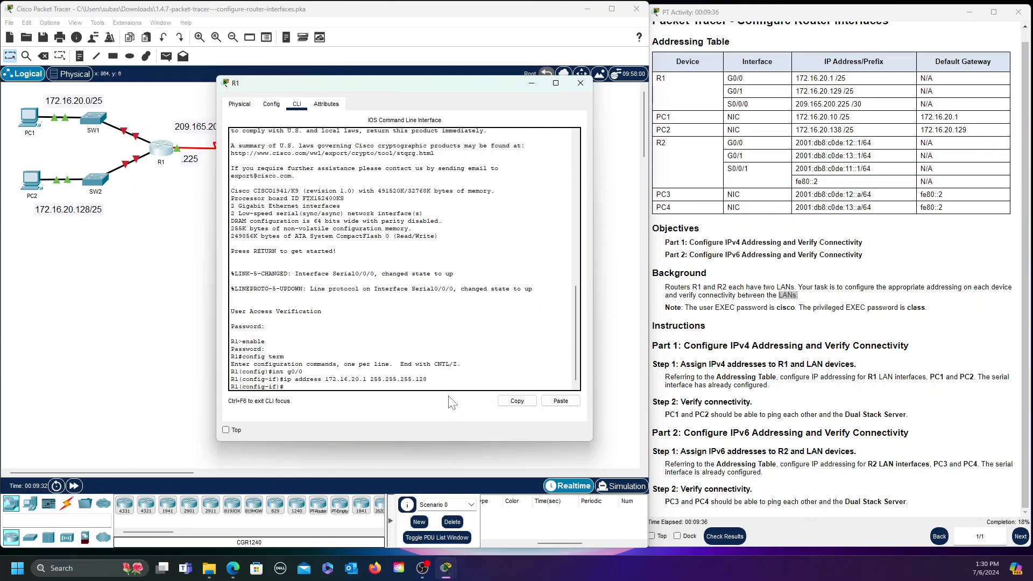
{"action": "type", "text": "no"}
{"action": "type", "text": "shutdown"}
{"action": "key", "text": "Return"}
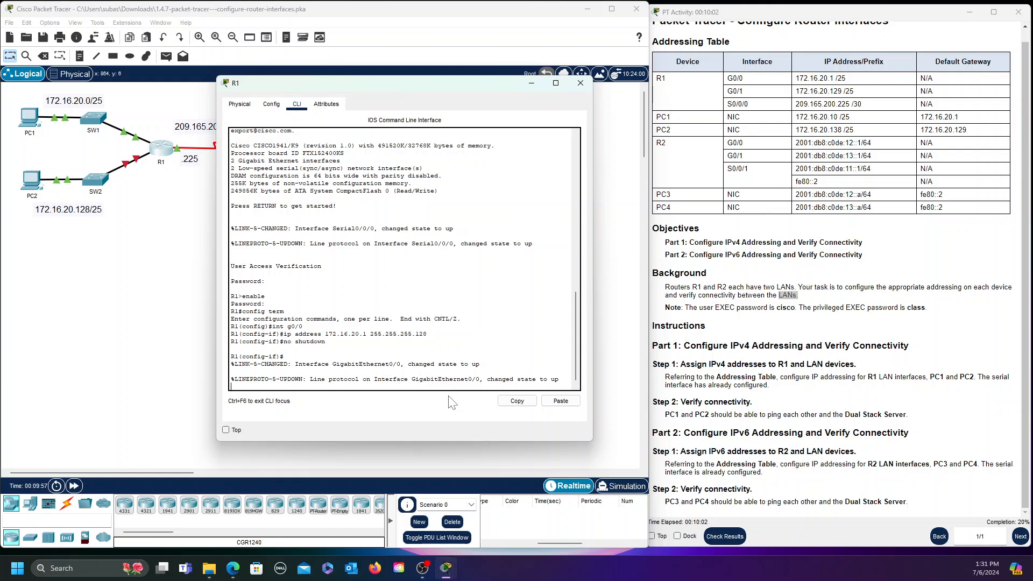
{"action": "key", "text": "Return"}
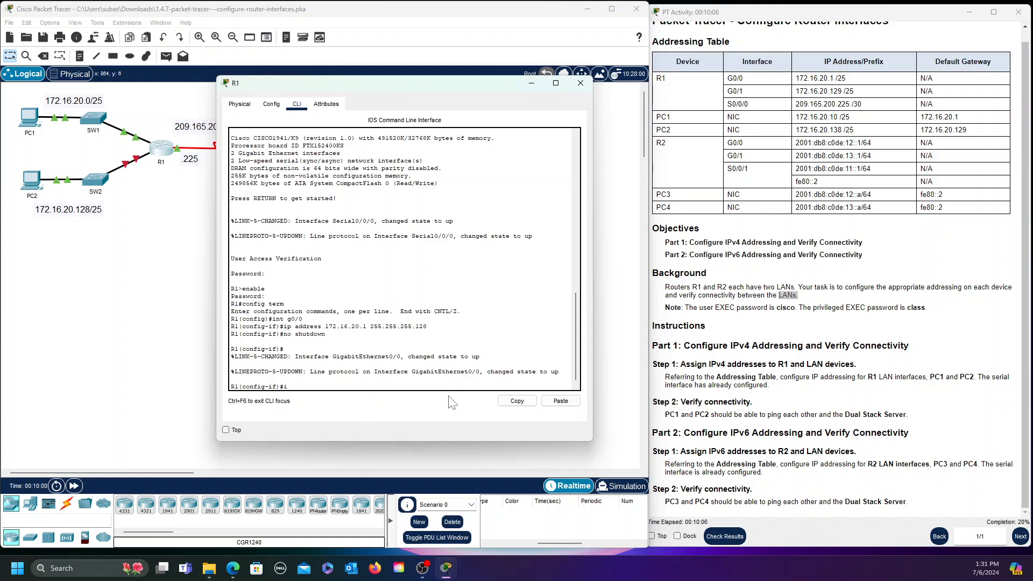
{"action": "type", "text": "int g0/1"}
Give G0/1 the address 172.16.20.129 255.255.255.128 and enable it with no shutdown
{"action": "key", "text": "Return"}
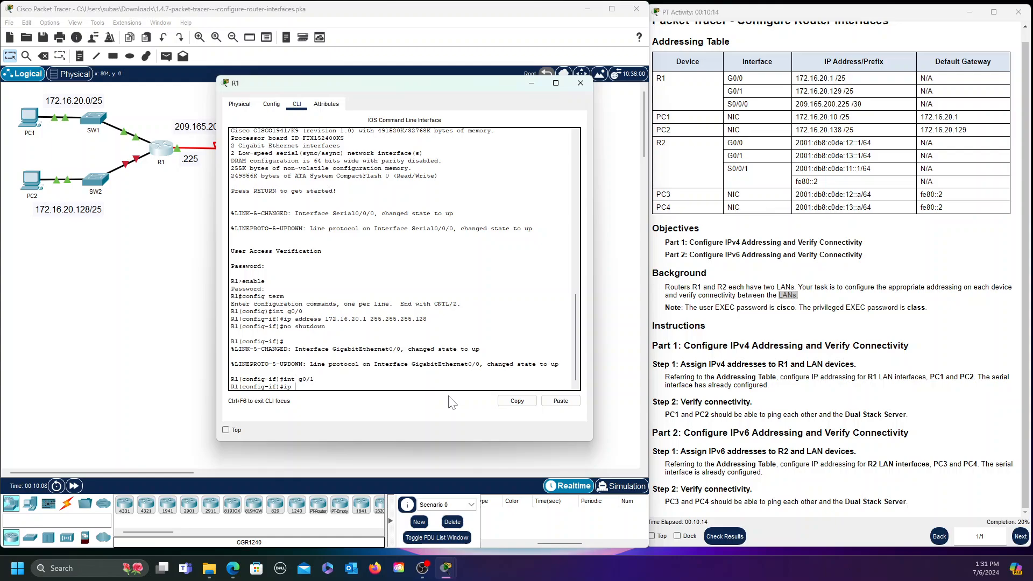
{"action": "type", "text": "ip address 172.16.20.129 2"}
{"action": "type", "text": "55.255.255.128"}
{"action": "key", "text": "Return"}
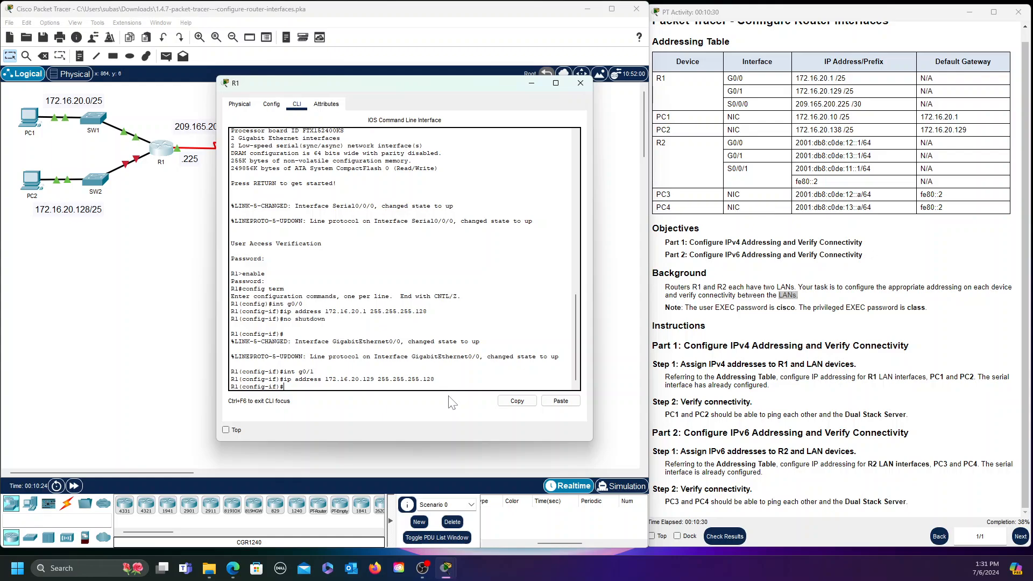
{"action": "type", "text": "no shutdown"}
{"action": "key", "text": "Return"}
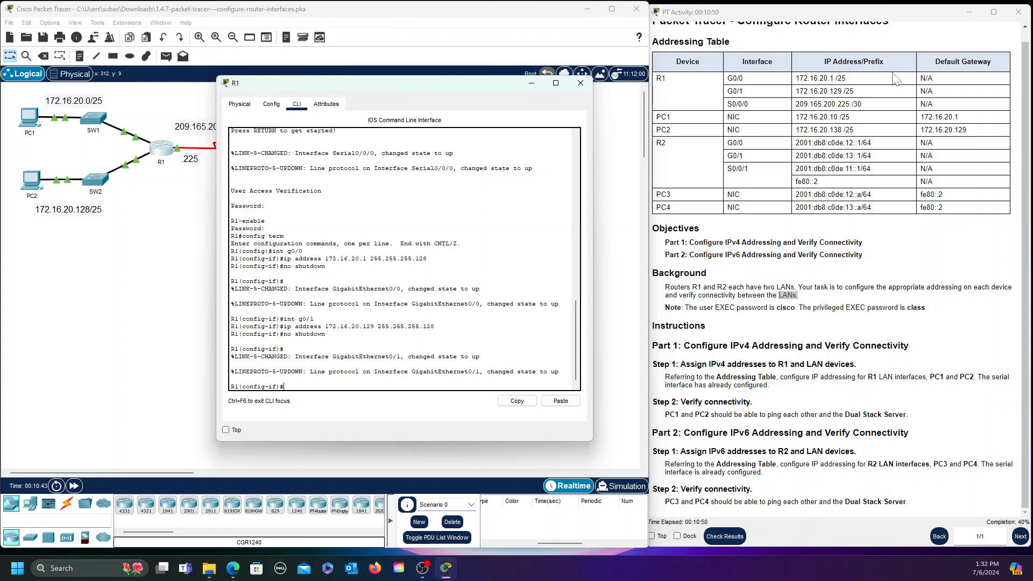
Close R1's CLI and open PC1's Desktop IP Configuration panel
{"action": "left_click", "coordinate": [580, 84]}
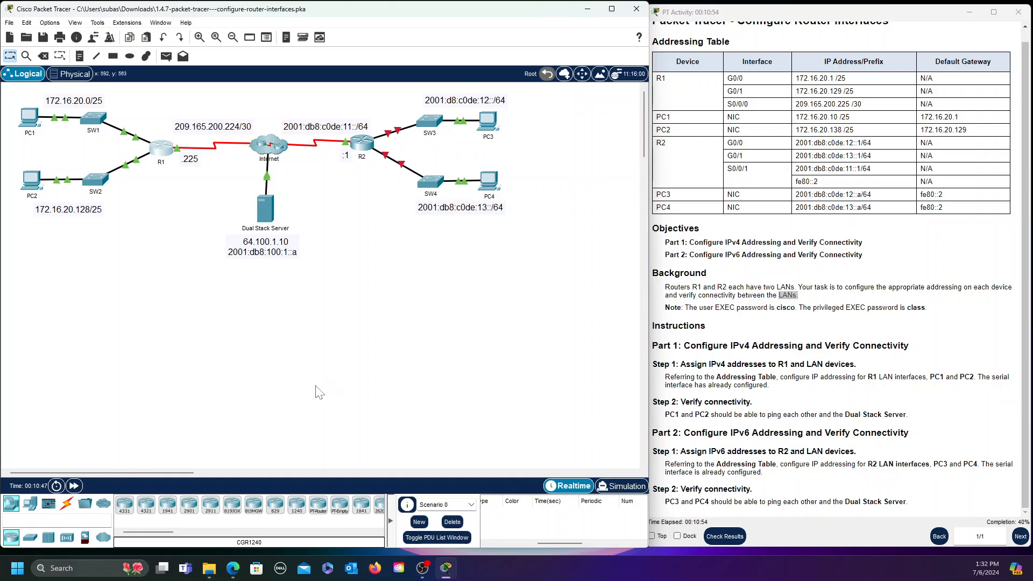
{"action": "left_click", "coordinate": [28, 117]}
{"action": "left_click_drag", "start_coordinate": [594, 96], "coordinate": [407, 98]}
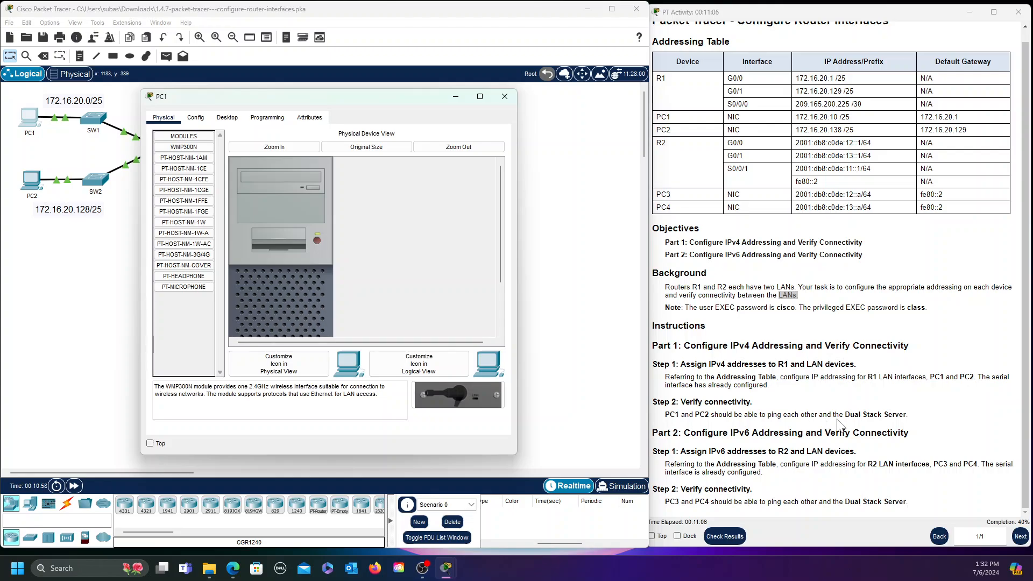
{"action": "left_click", "coordinate": [195, 117]}
{"action": "left_click", "coordinate": [227, 118]}
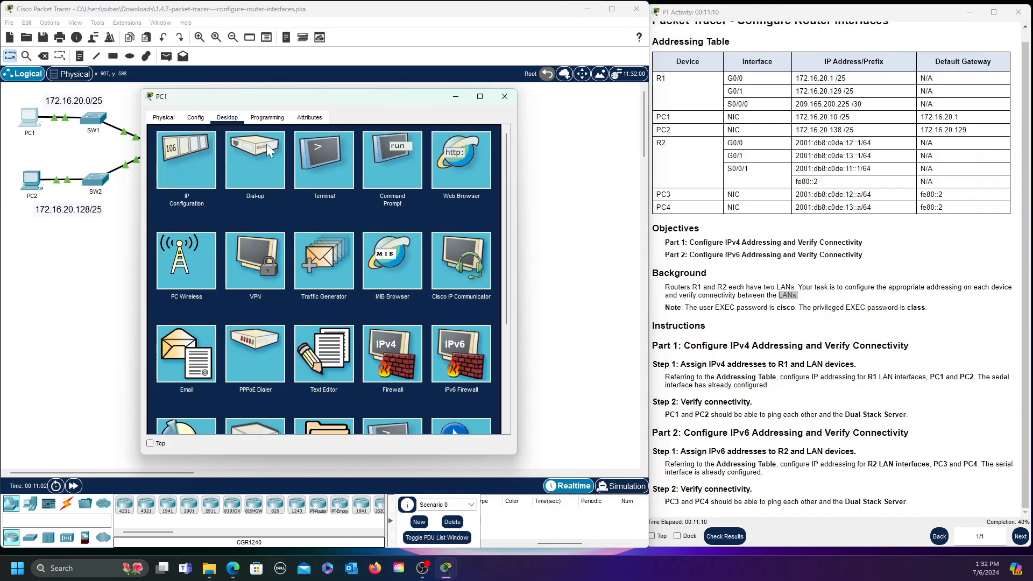
{"action": "left_click", "coordinate": [189, 159]}
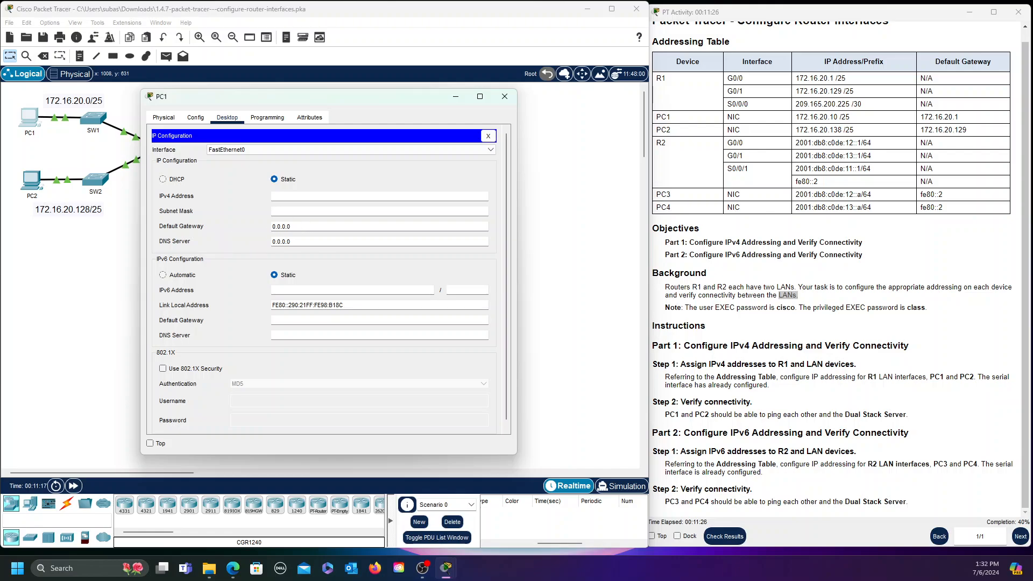
Enter PC1's IPv4 172.16.20.10, mask 255.255.255.128 and gateway 172.16.20.1
{"action": "left_click", "coordinate": [310, 197]}
{"action": "type", "text": "172.16.20.10"}
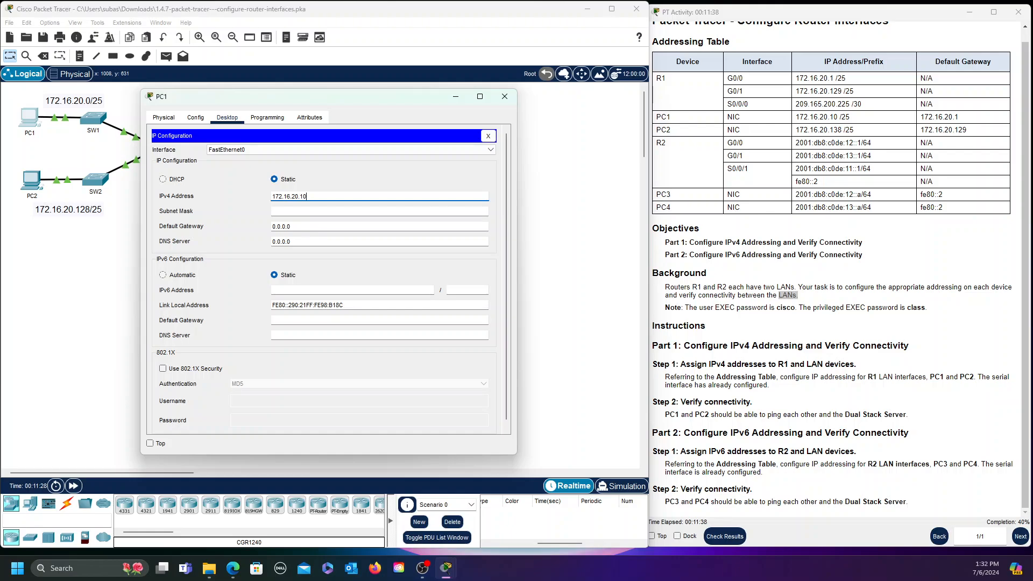
{"action": "key", "text": "Tab"}
{"action": "key", "text": "BackSpace"}
{"action": "key", "text": "BackSpace"}
{"action": "key", "text": "BackSpace"}
{"action": "key", "text": "BackSpace"}
{"action": "type", "text": ".255.2"}
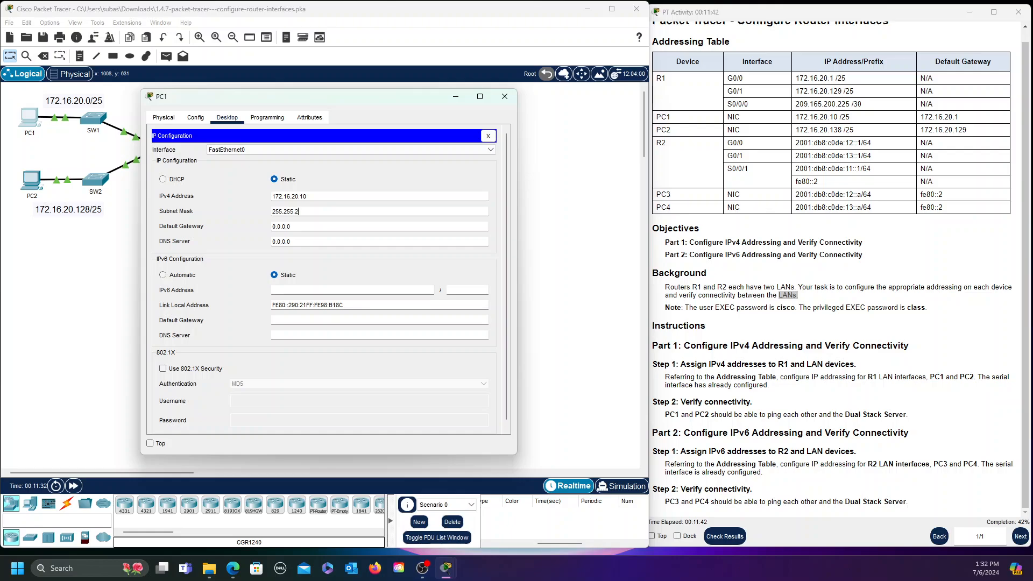
{"action": "type", "text": "55.128"}
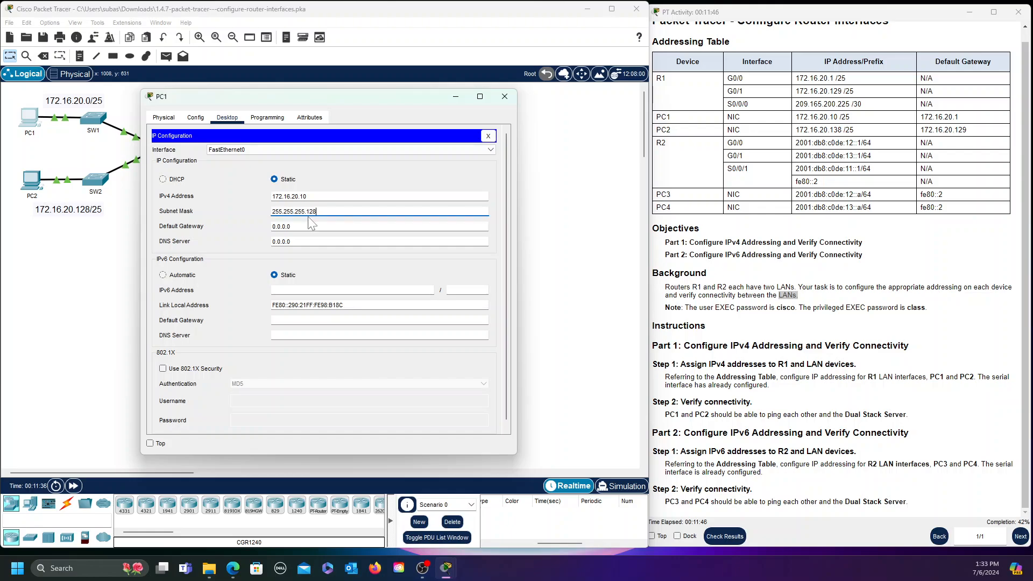
{"action": "key", "text": "Tab"}
{"action": "key", "text": "BackSpace"}
{"action": "key", "text": "BackSpace"}
{"action": "key", "text": "BackSpace"}
{"action": "key", "text": "BackSpace"}
{"action": "key", "text": "BackSpace"}
{"action": "key", "text": "BackSpace"}
{"action": "key", "text": "BackSpace"}
{"action": "type", "text": "172.16.20.1"}
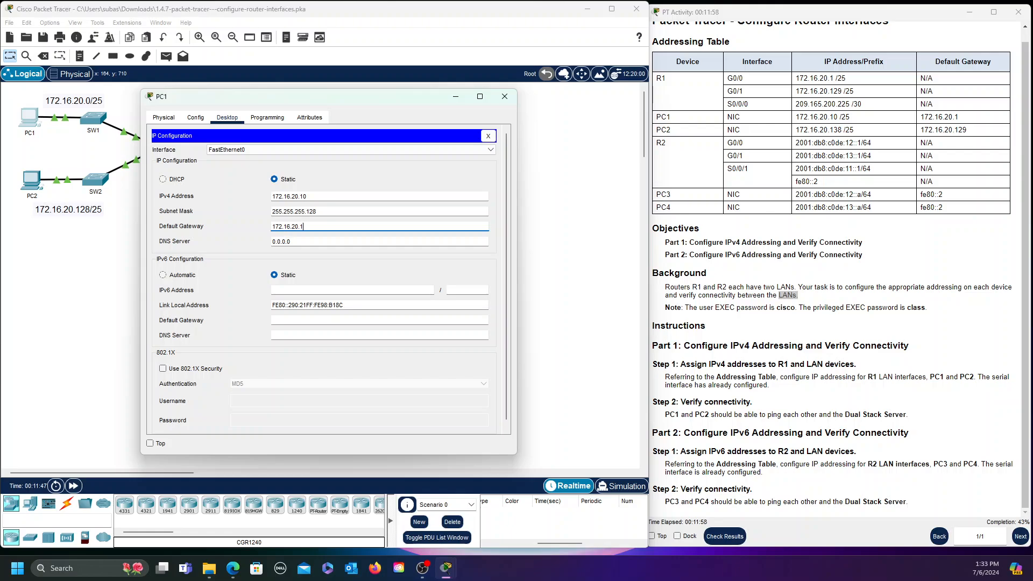
Close PC1's window and open PC2's Desktop IP Configuration panel
{"action": "left_click", "coordinate": [488, 136]}
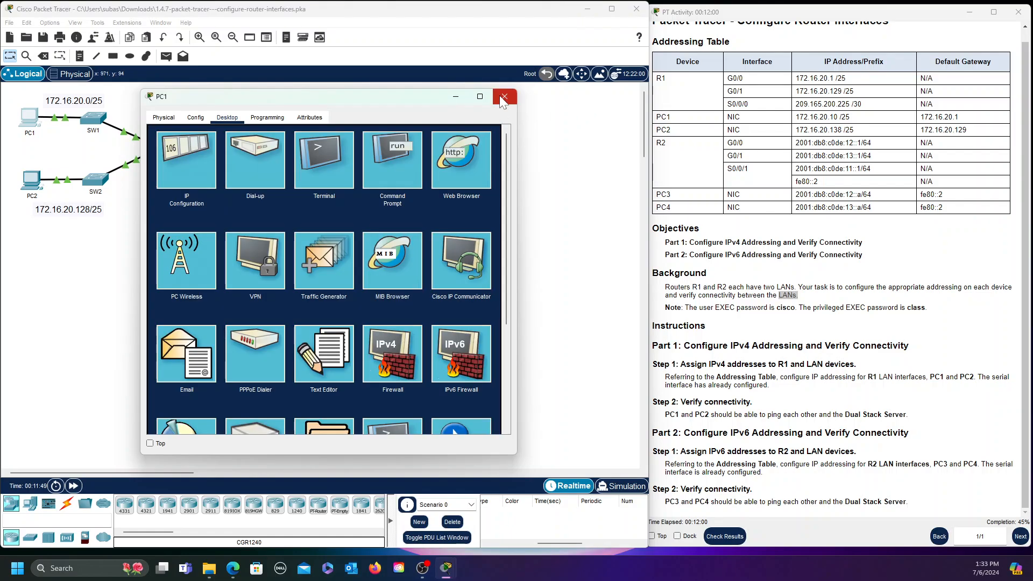
{"action": "left_click", "coordinate": [502, 100]}
{"action": "left_click", "coordinate": [33, 182]}
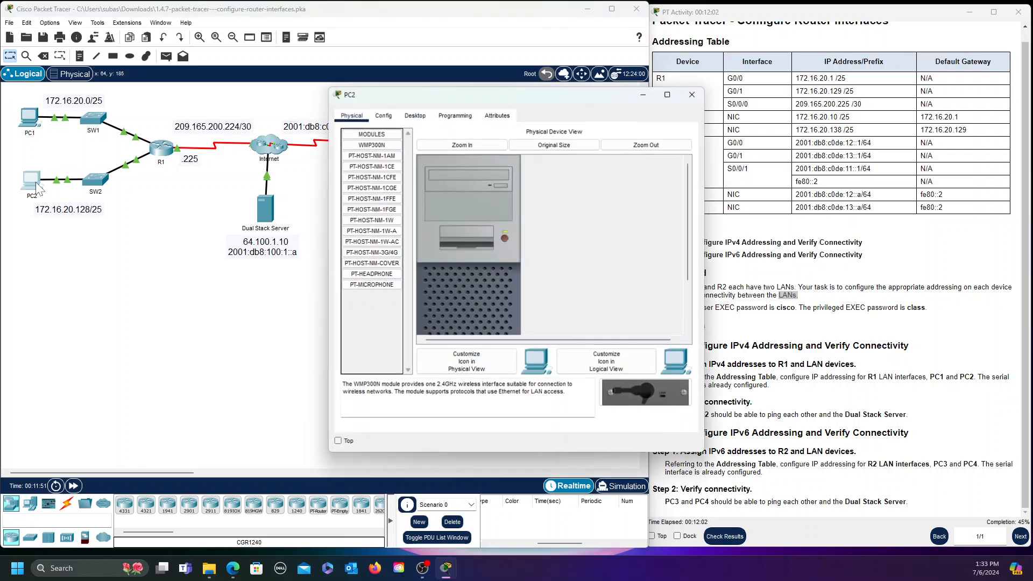
{"action": "left_click", "coordinate": [415, 115]}
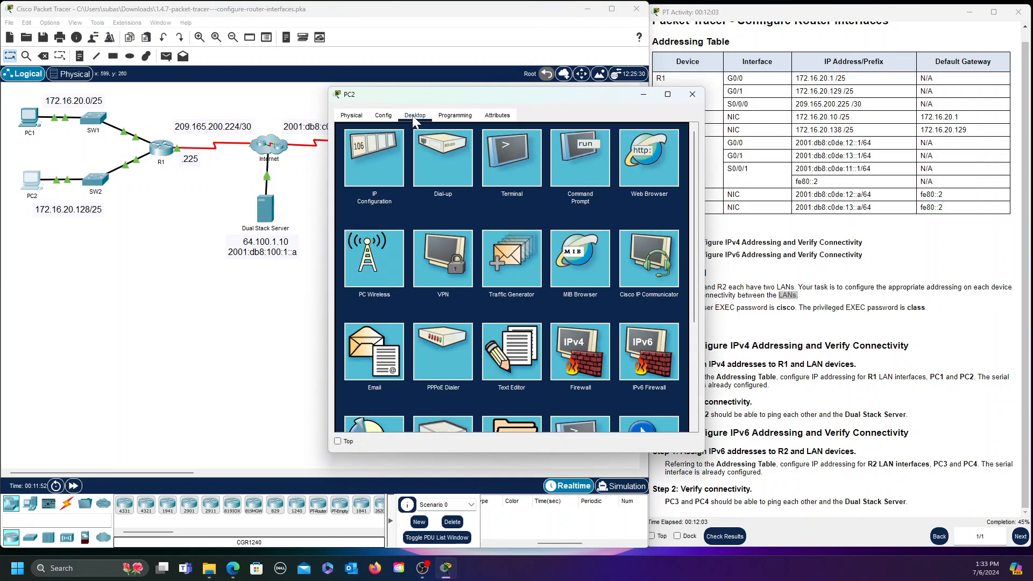
{"action": "left_click", "coordinate": [370, 169]}
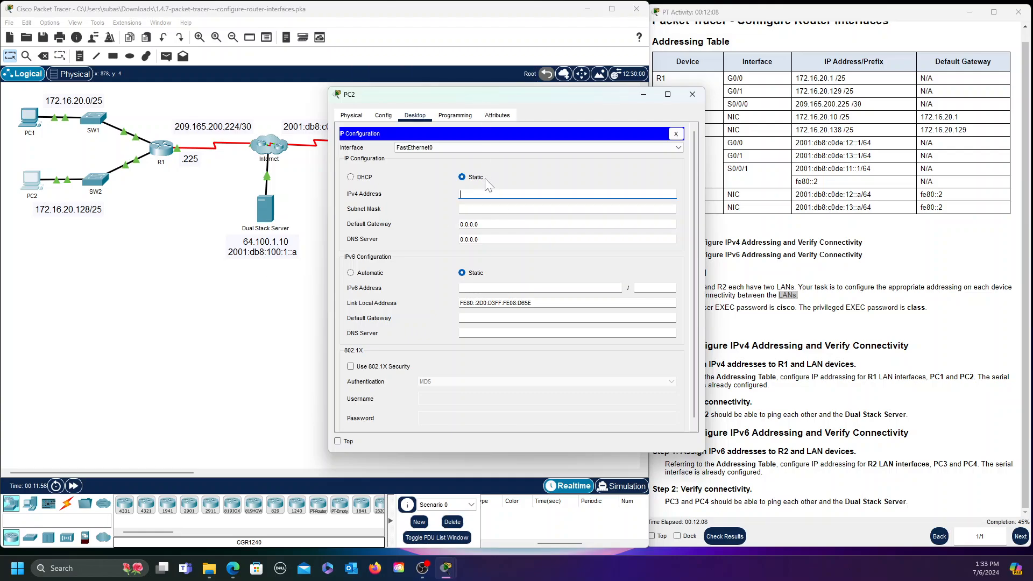
Enter PC2's IPv4 172.16.20.138, mask 255.255.255.128 and gateway 172.16.20.129
{"action": "type", "text": "1"}
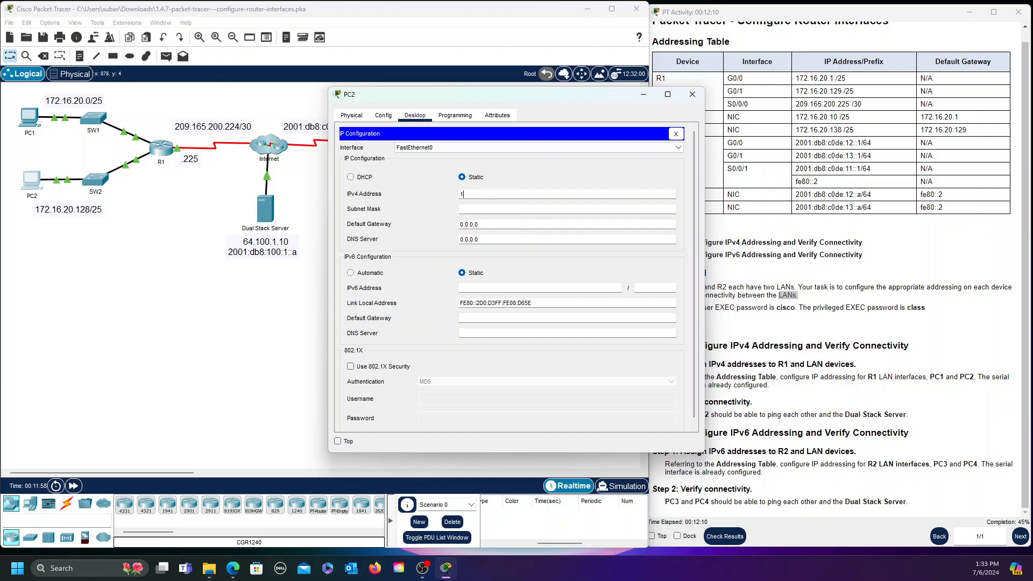
{"action": "type", "text": "72.16.20.138"}
{"action": "key", "text": "Tab"}
{"action": "key", "text": "BackSpace"}
{"action": "key", "text": "BackSpace"}
{"action": "key", "text": "BackSpace"}
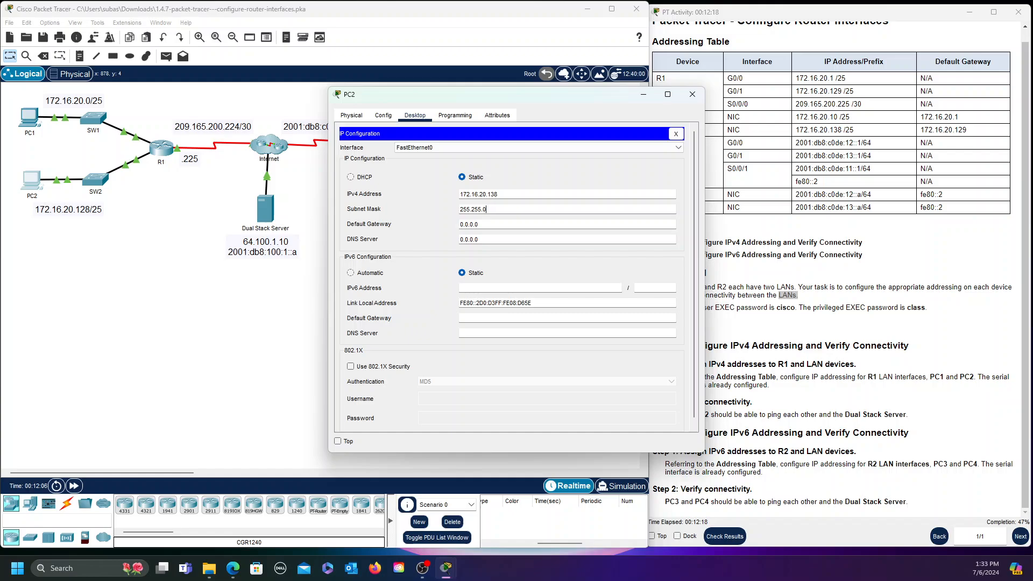
{"action": "type", "text": "255.128"}
{"action": "scroll", "coordinate": [619, 266], "scroll_direction": "down", "scroll_amount": 1}
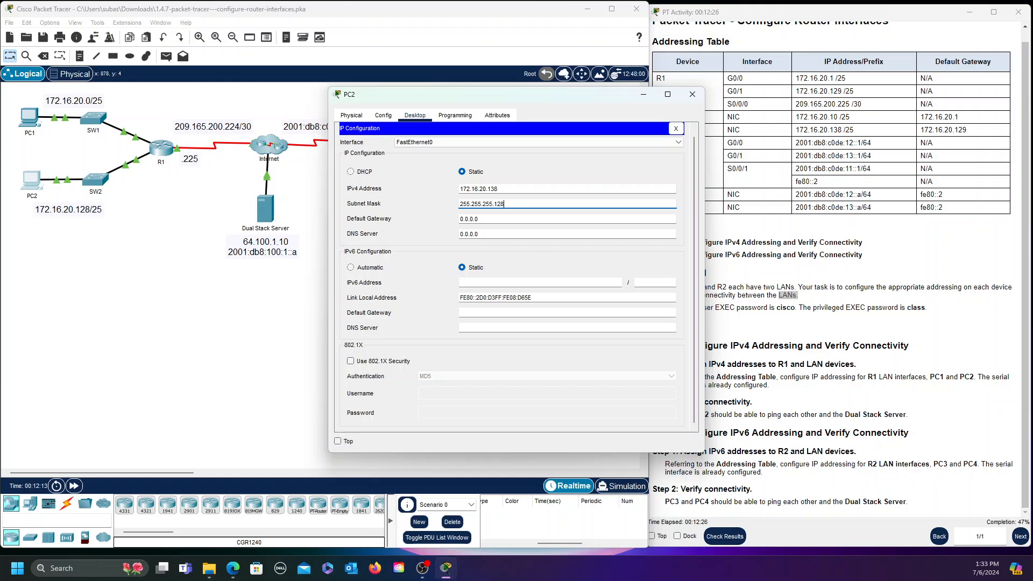
{"action": "key", "text": "Tab"}
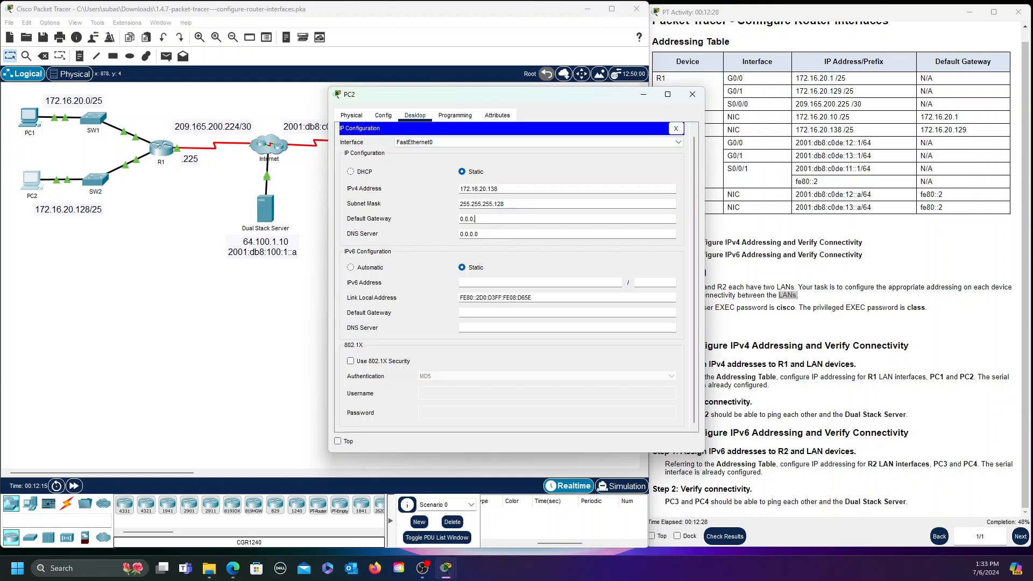
{"action": "key", "text": "BackSpace"}
{"action": "key", "text": "BackSpace"}
{"action": "key", "text": "BackSpace"}
{"action": "type", "text": "172.16.20.129"}
Commit PC2's gateway, close IP Configuration and open PC2's Command Prompt
{"action": "left_click", "coordinate": [549, 251]}
{"action": "left_click", "coordinate": [676, 128]}
{"action": "left_click_drag", "start_coordinate": [590, 96], "coordinate": [527, 101]}
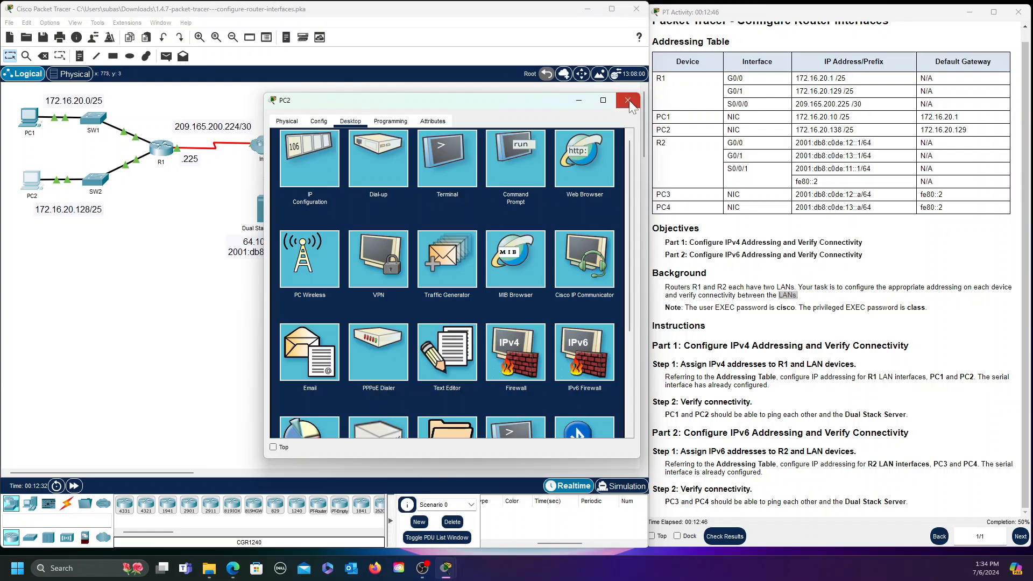
{"action": "left_click_drag", "start_coordinate": [464, 103], "coordinate": [451, 98]}
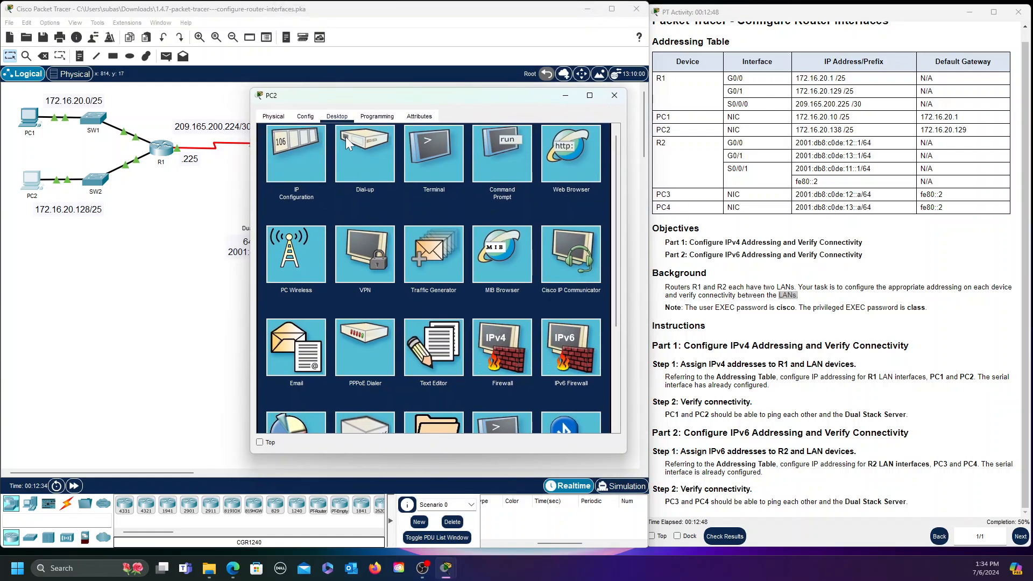
{"action": "left_click", "coordinate": [501, 160]}
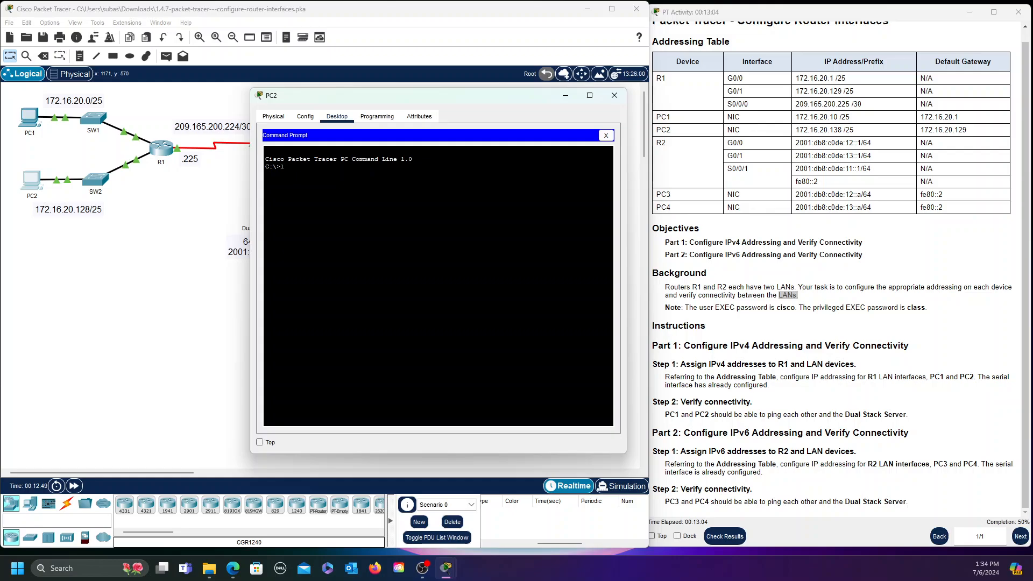
Ping PC1 at 172.16.20.10 from PC2, getting 3 of 4 replies
{"action": "type", "text": "72.16.20.10"}
{"action": "key", "text": "Return"}
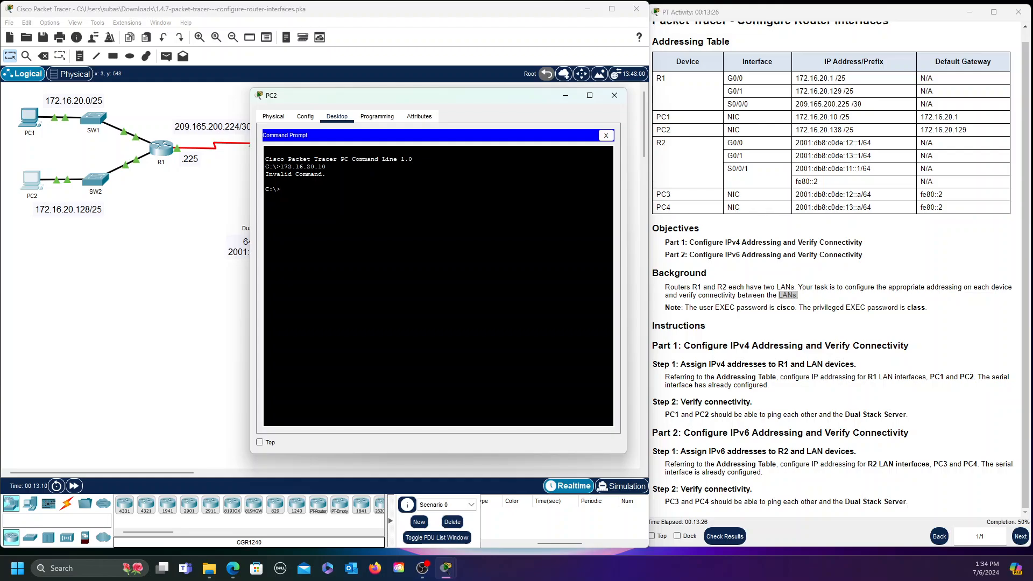
{"action": "type", "text": "ping 172.16.20.10"}
{"action": "key", "text": "Return"}
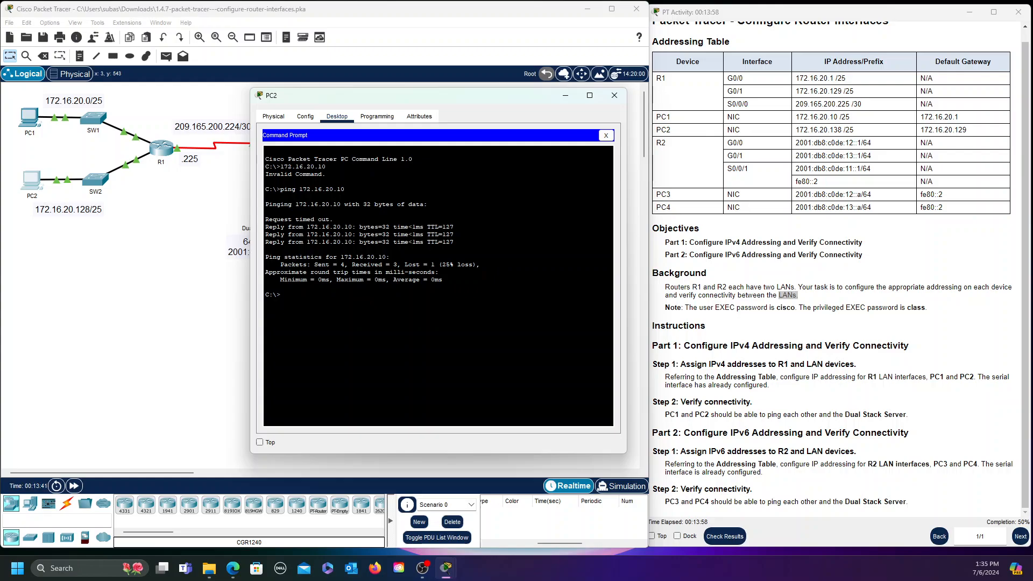
{"action": "left_click_drag", "start_coordinate": [409, 92], "coordinate": [513, 89]}
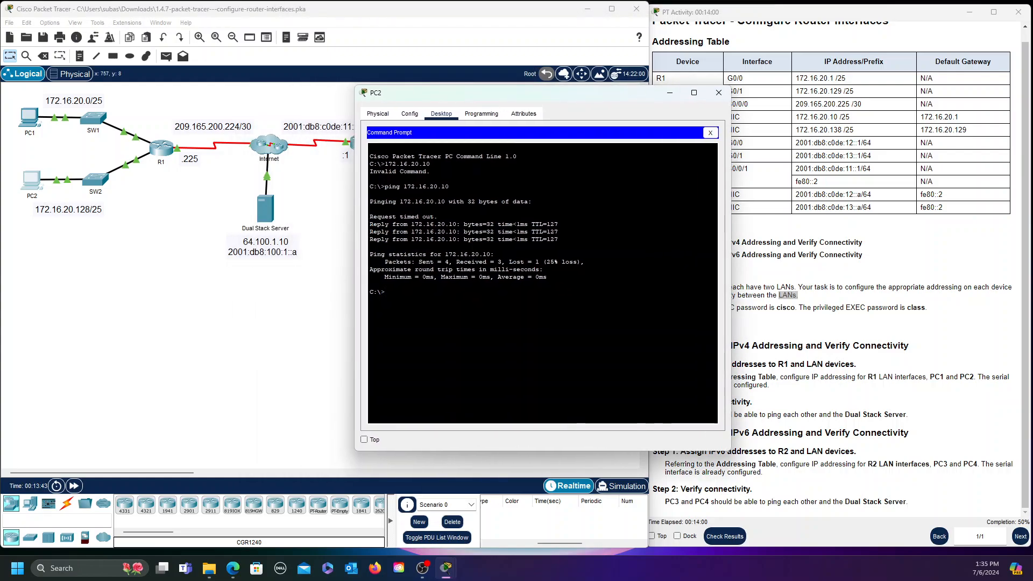
Run ping 64.100.1.10 from PC2 to reach the Dual Stack Server
{"action": "type", "text": "ping 64.100.1.10"}
{"action": "key", "text": "Return"}
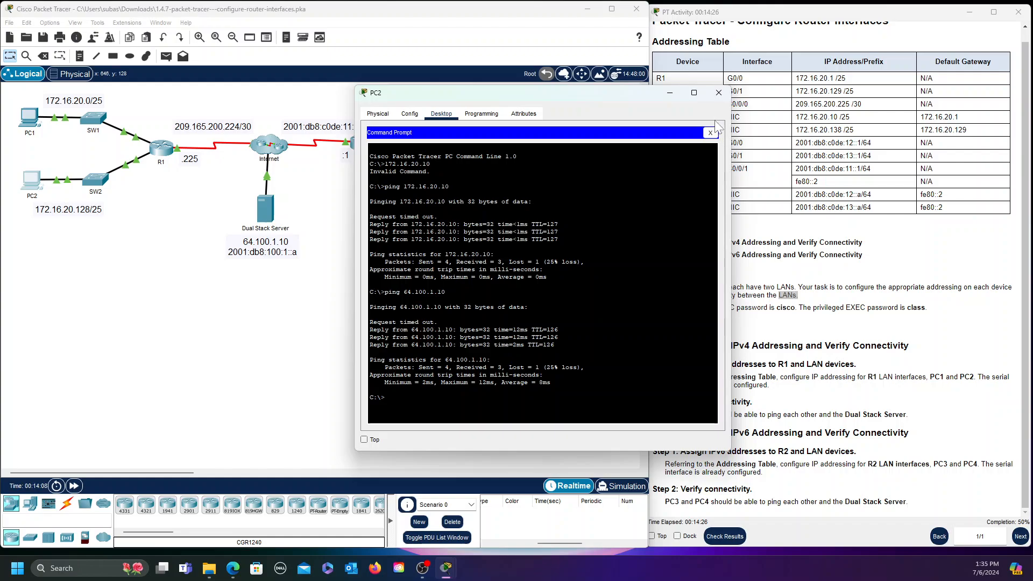
From PC1's Command Prompt, ping PC2 at 172.16.20.138 with all 4 replies, then close PC1
{"action": "left_click", "coordinate": [719, 93]}
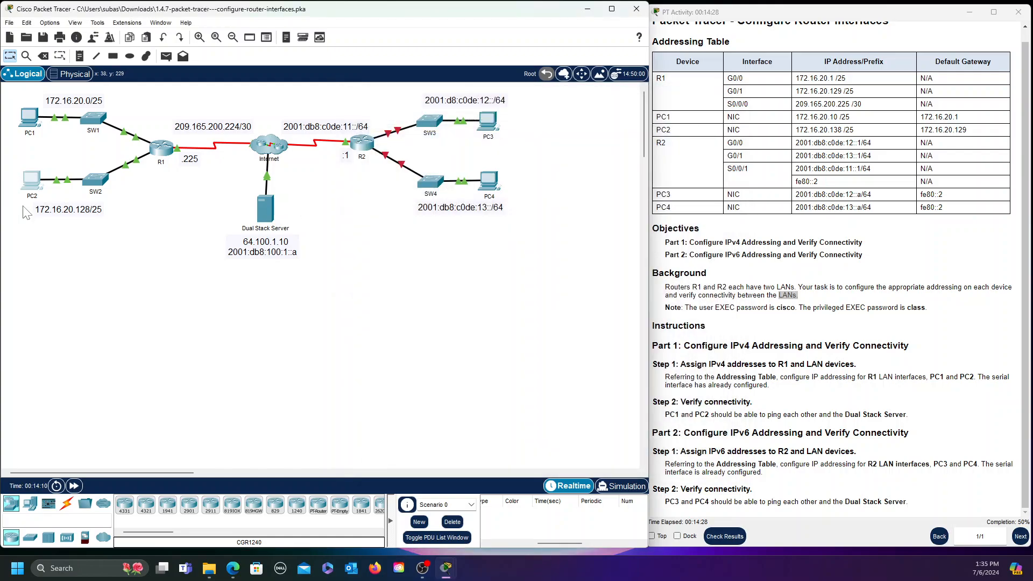
{"action": "left_click", "coordinate": [27, 120]}
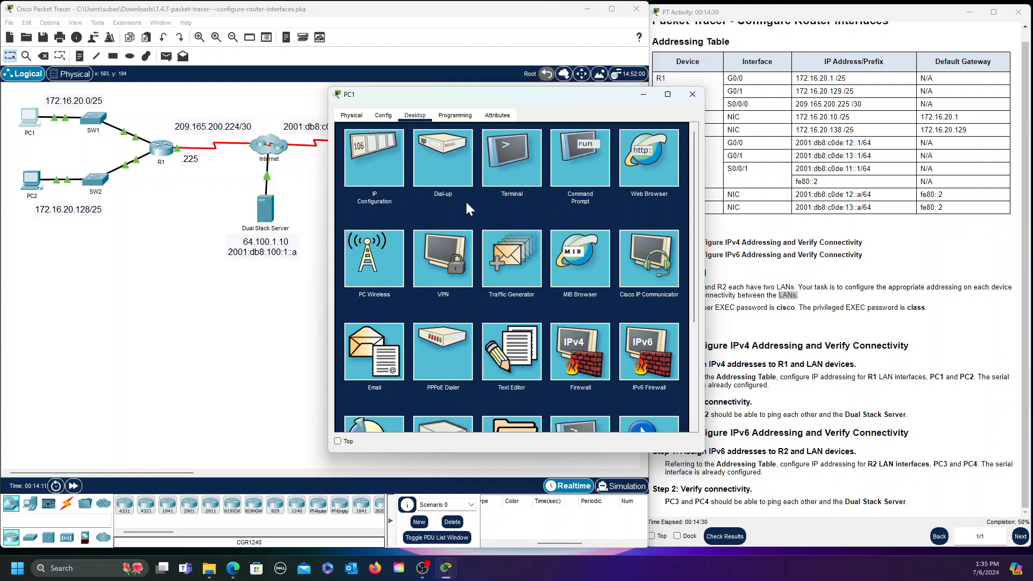
{"action": "left_click", "coordinate": [581, 161]}
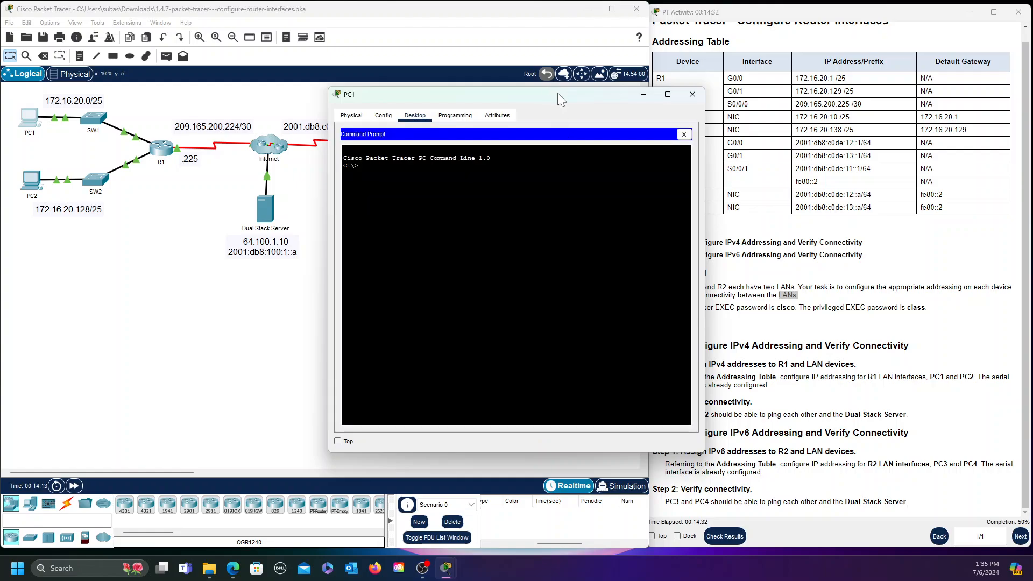
{"action": "left_click_drag", "start_coordinate": [562, 93], "coordinate": [498, 108]}
{"action": "left_click_drag", "start_coordinate": [435, 112], "coordinate": [477, 109]}
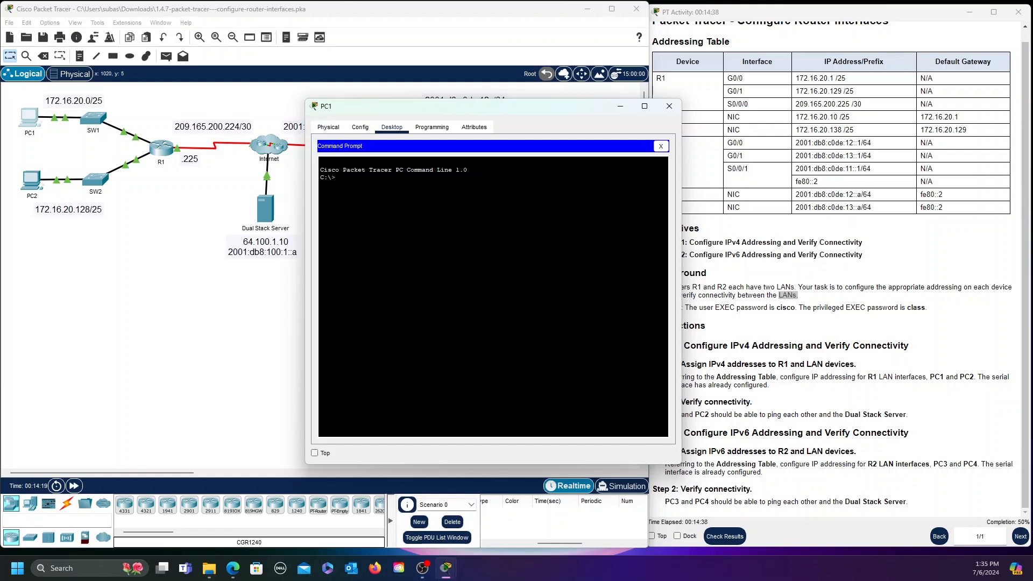
{"action": "type", "text": "ping 172.16.20.138"}
{"action": "key", "text": "Return"}
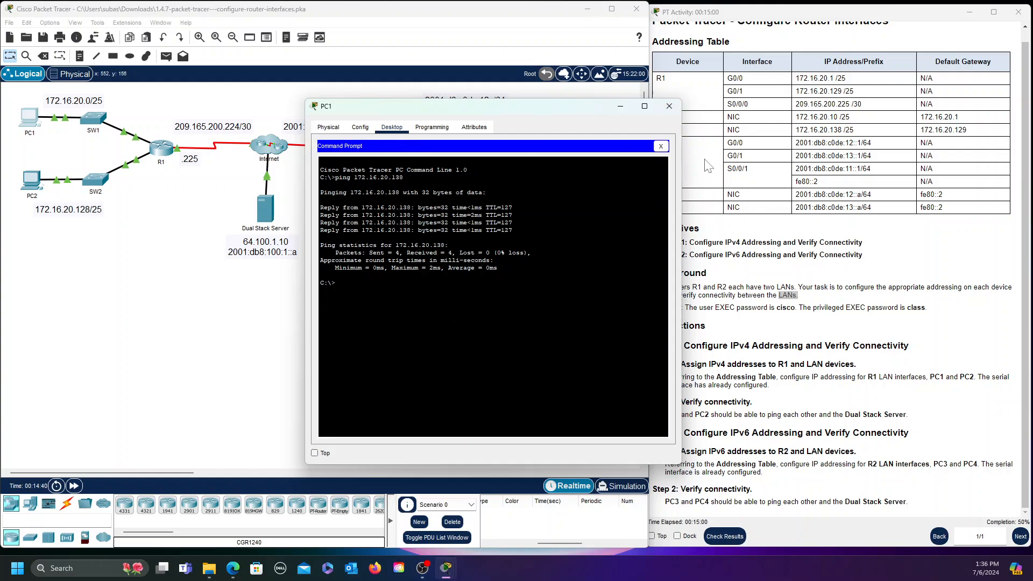
{"action": "left_click", "coordinate": [670, 108]}
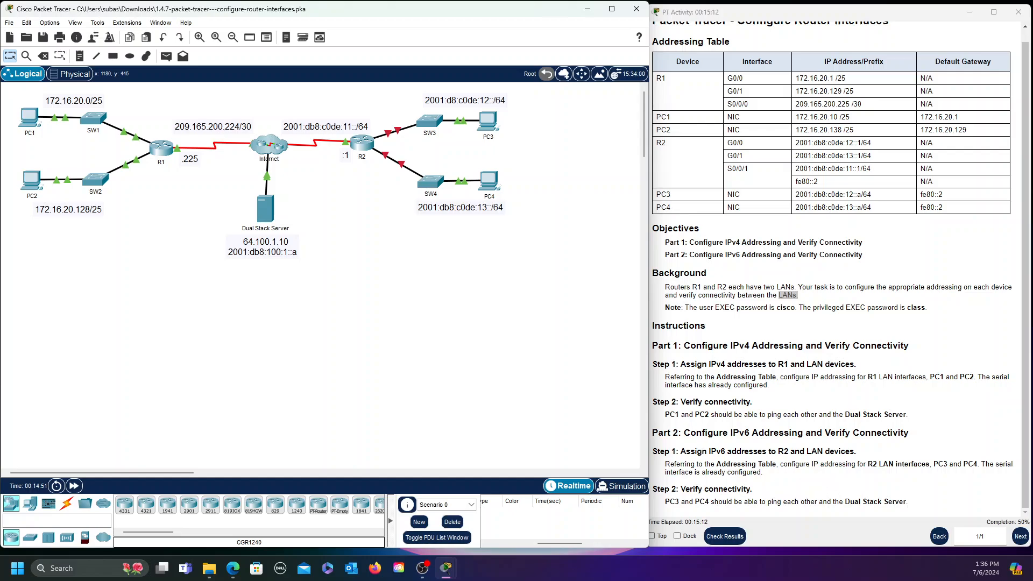
{"action": "left_click_drag", "start_coordinate": [684, 433], "coordinate": [732, 447]}
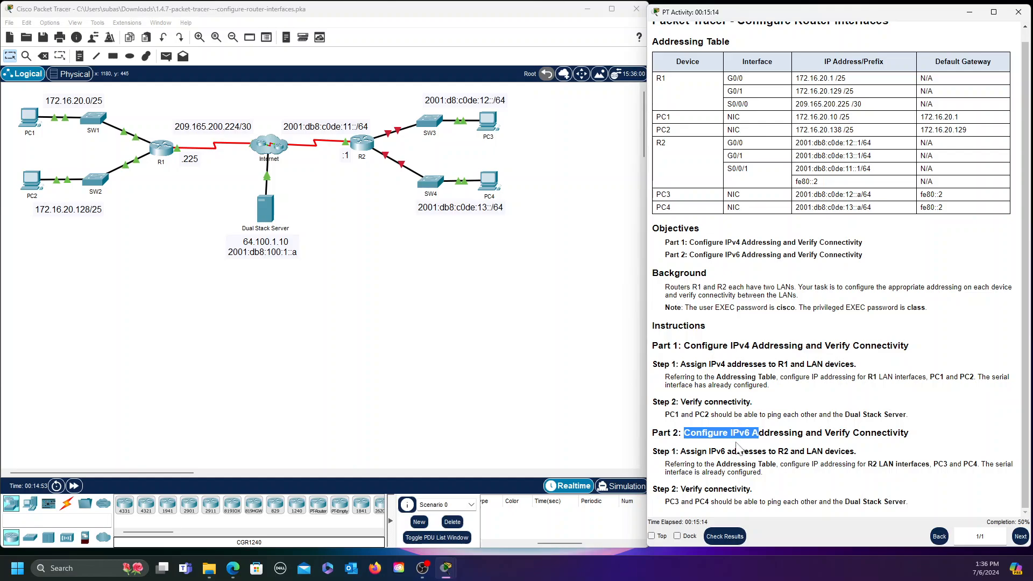
{"action": "left_click", "coordinate": [826, 440]}
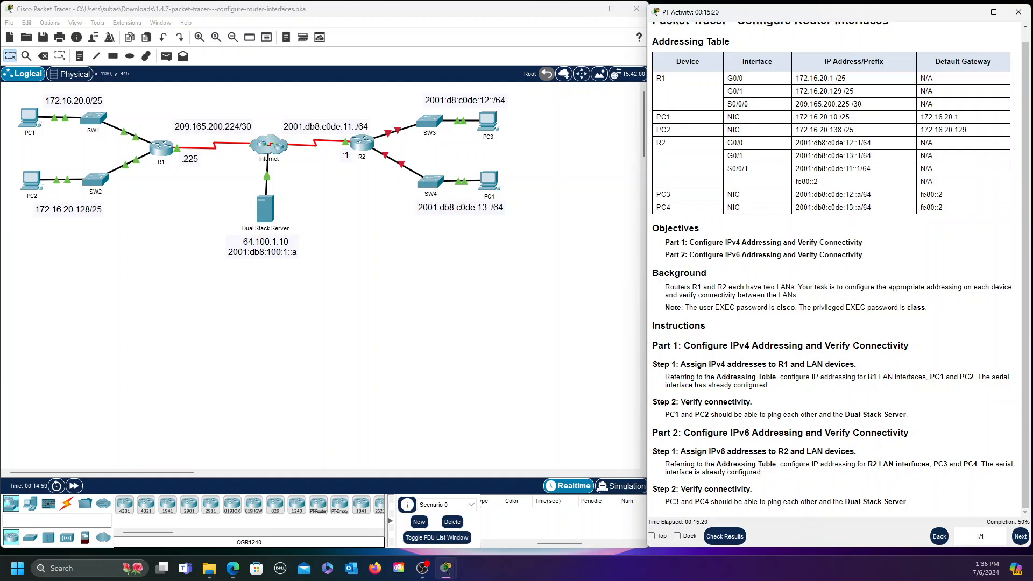
{"action": "left_click_drag", "start_coordinate": [709, 452], "coordinate": [728, 452]}
{"action": "left_click", "coordinate": [840, 491]}
Open R2's CLI and log in to privileged EXEC mode using the user and enable passwords
{"action": "left_click", "coordinate": [362, 142]}
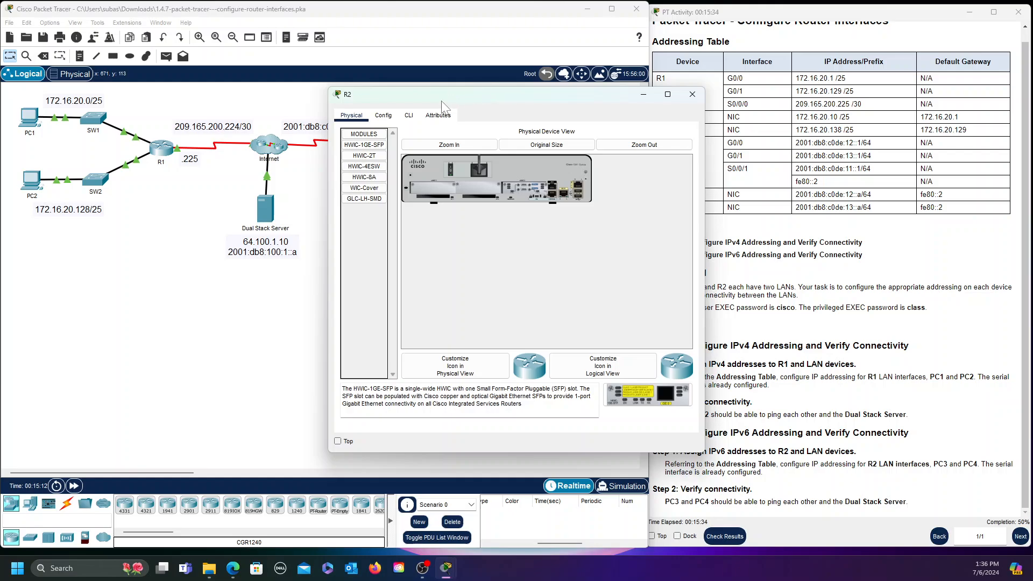
{"action": "left_click", "coordinate": [409, 115]}
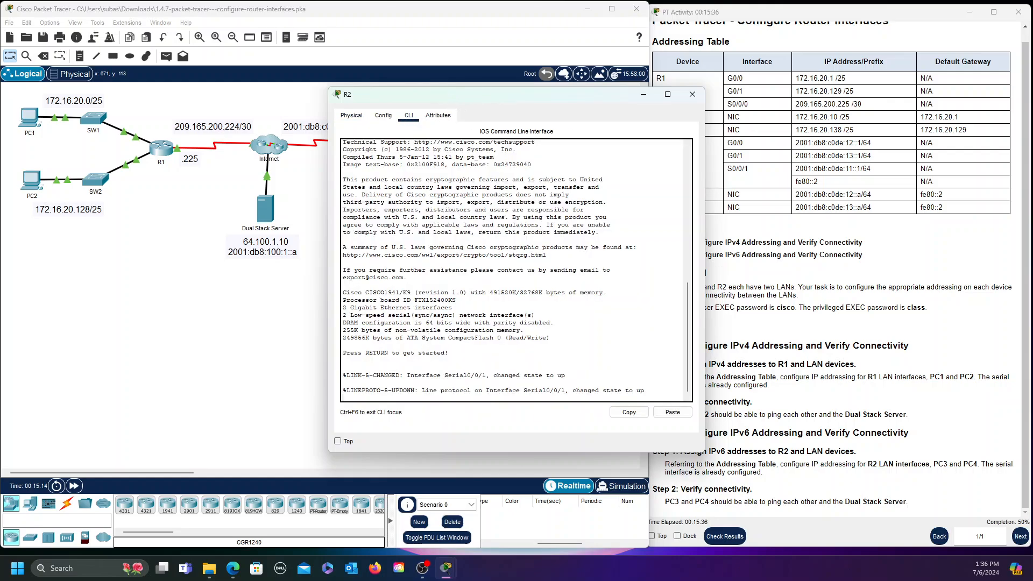
{"action": "key", "text": "Return"}
{"action": "key", "text": "Return"}
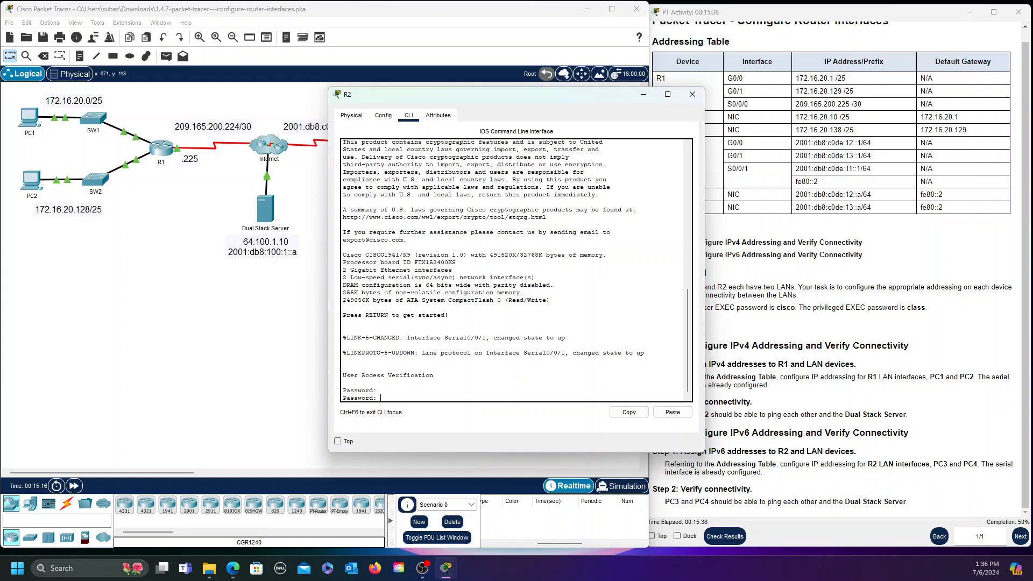
{"action": "type", "text": "cisco"}
{"action": "key", "text": "Return"}
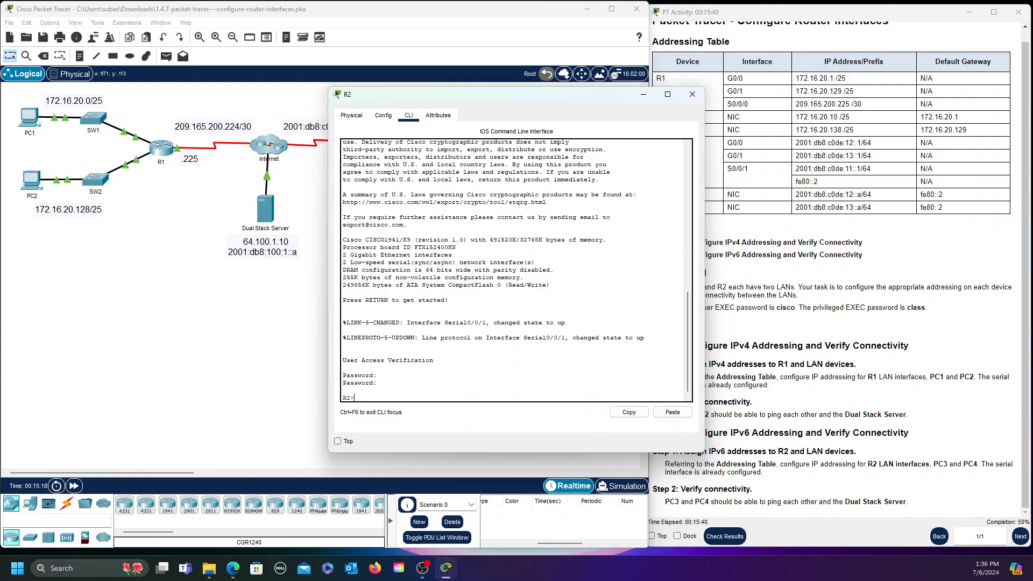
{"action": "type", "text": "enable"}
{"action": "key", "text": "Return"}
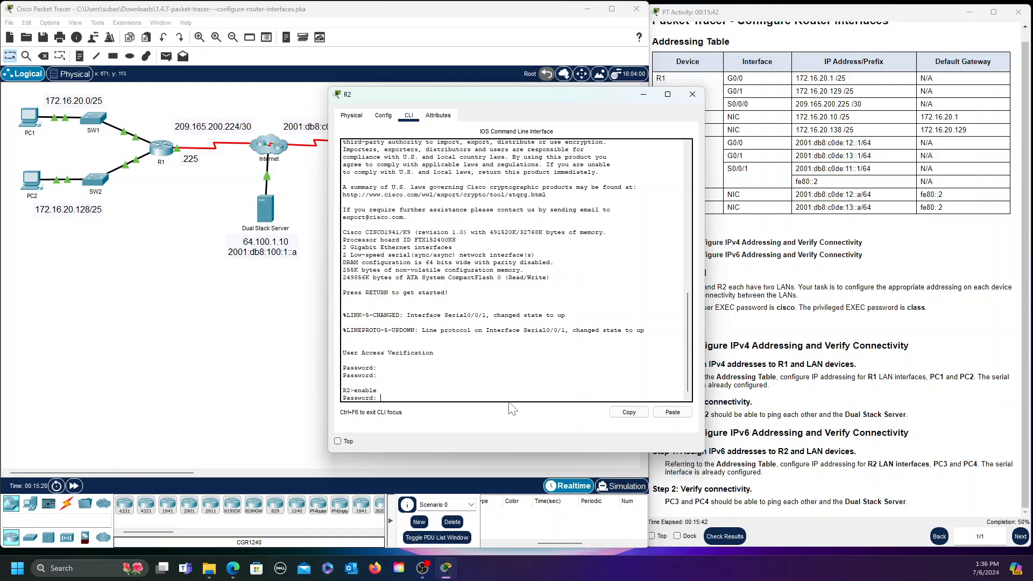
{"action": "type", "text": "class"}
{"action": "key", "text": "Return"}
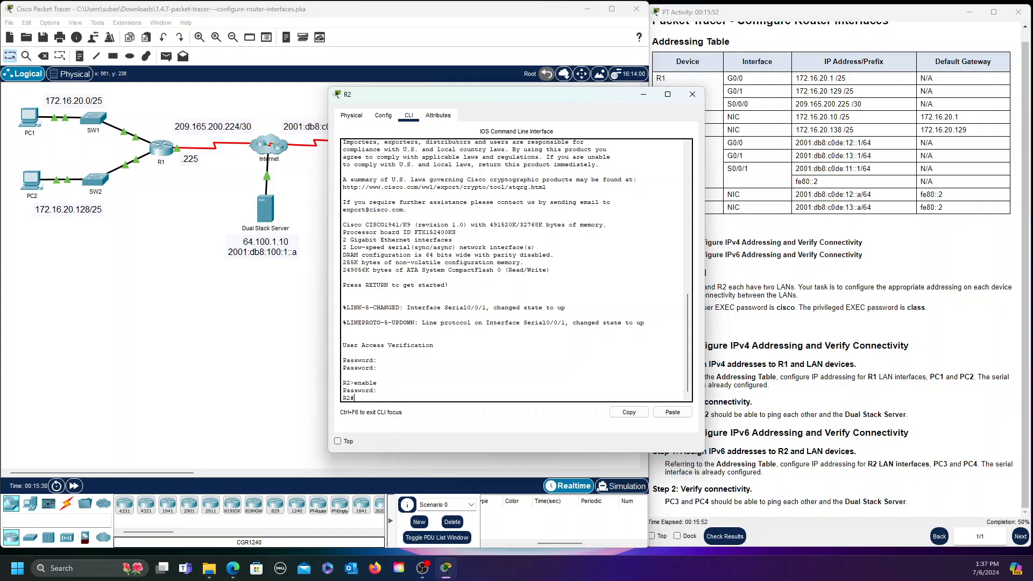
Enter global configuration on R2 with config term and select interface G0/0
{"action": "type", "text": "config term"}
{"action": "key", "text": "Return"}
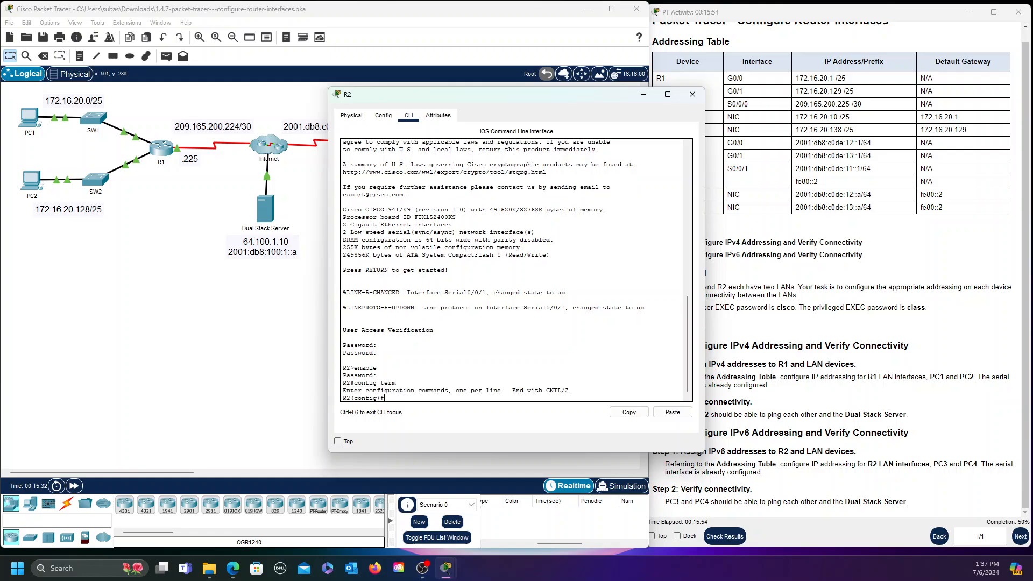
{"action": "type", "text": "int g0/0"}
{"action": "key", "text": "Return"}
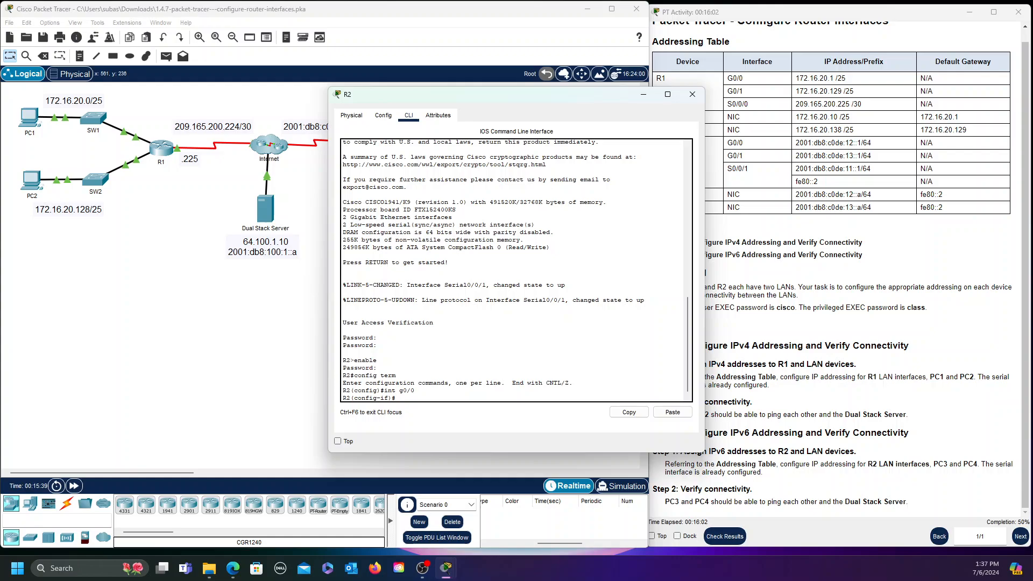
Give R2's G0/0 the address 2001:db8:c0de:12::1/64 and bring the interface up
{"action": "type", "text": "ipv6 address 2001:db8:c0de:12::1/64"}
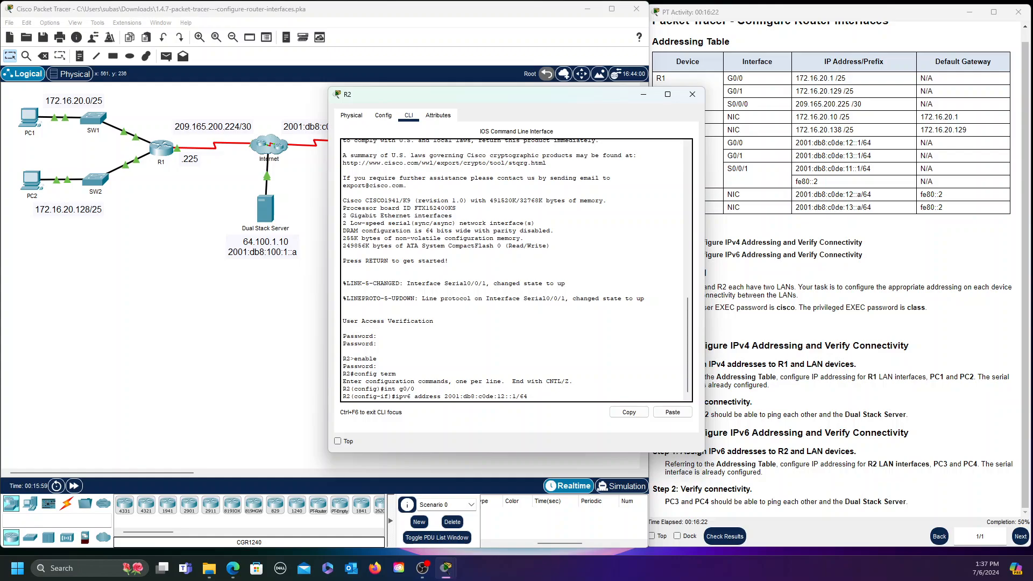
{"action": "key", "text": "Return"}
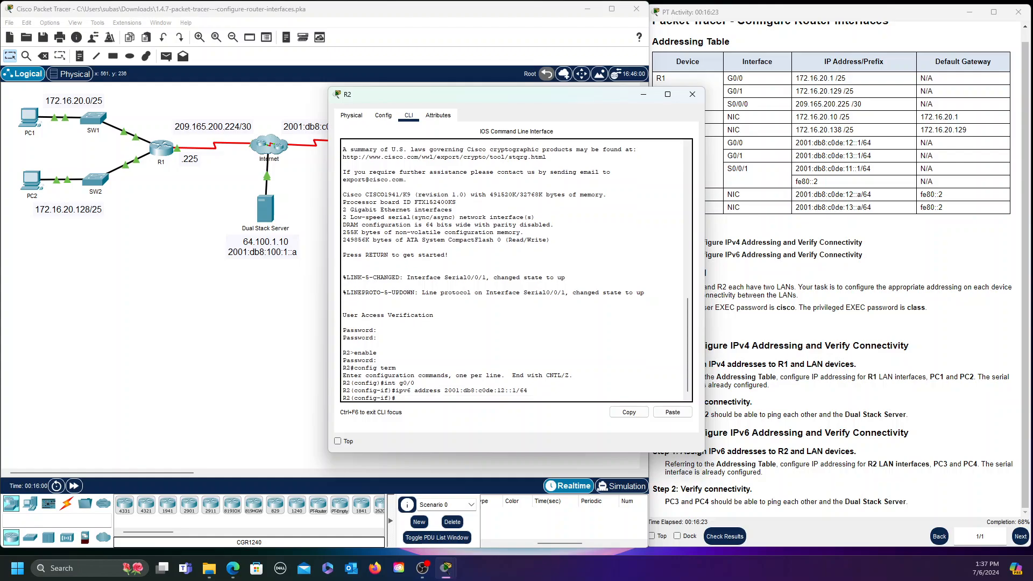
{"action": "type", "text": "no shutdown"}
{"action": "key", "text": "Return"}
Leave G0/0 and enter interface configuration mode for G0/1
{"action": "key", "text": "Return"}
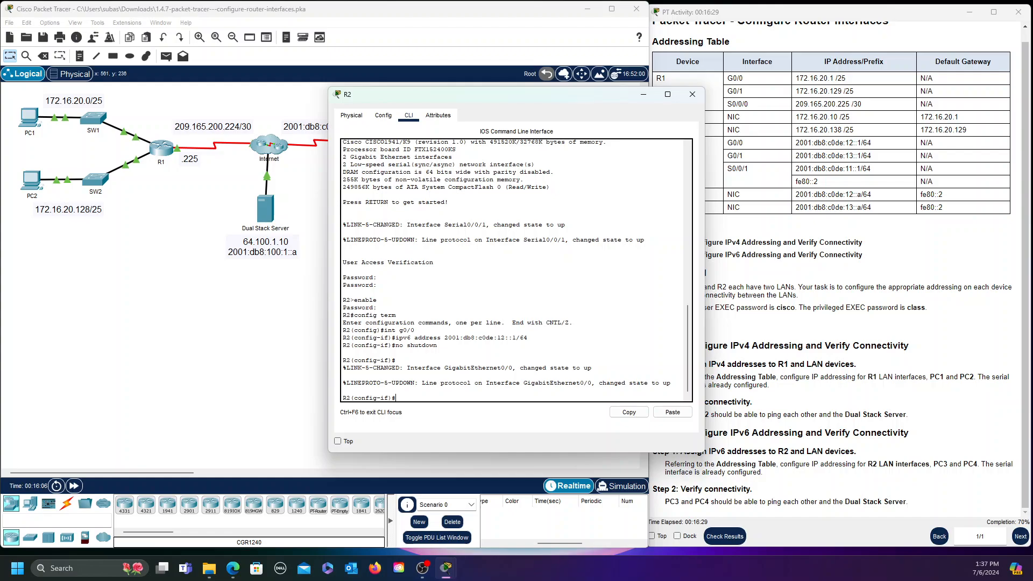
{"action": "type", "text": "exit"}
{"action": "key", "text": "Return"}
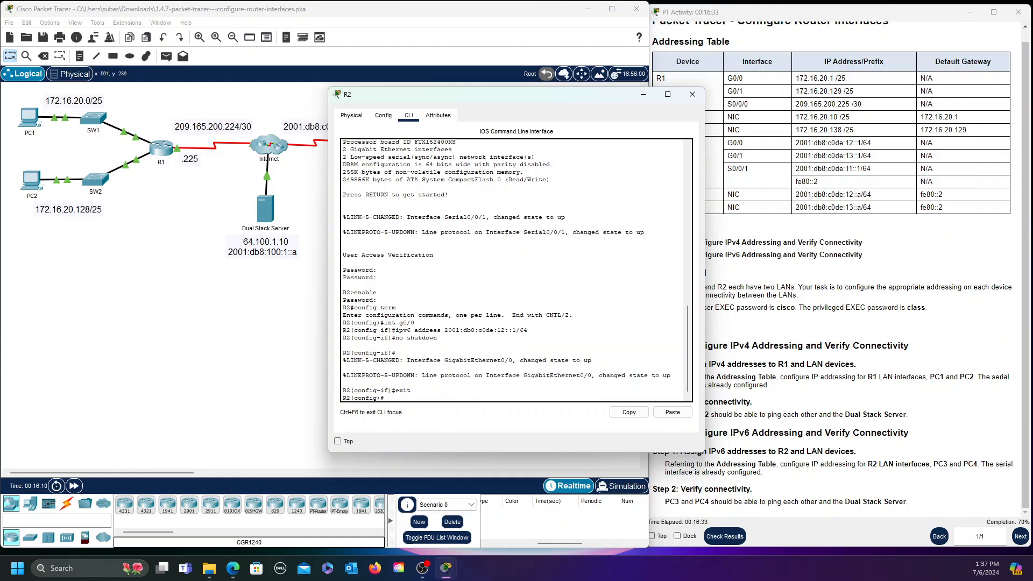
{"action": "type", "text": "int g0/1"}
{"action": "key", "text": "Return"}
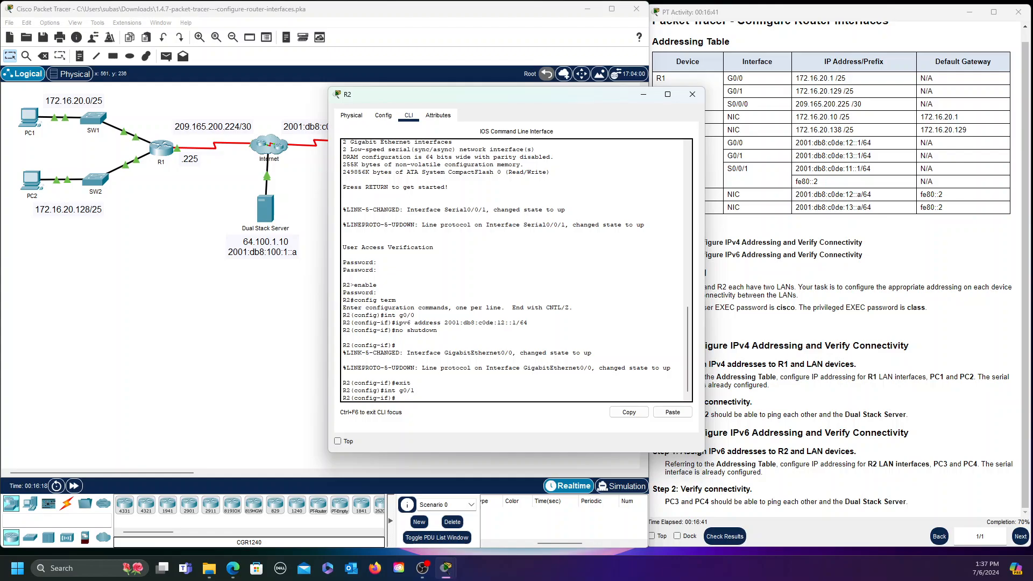
Assign 2001:db8:c0de:13::1/64 to R2's G0/1, correcting the misspelled 'adress' command
{"action": "type", "text": "ipv6 adress 2001:db8:c0de:13::1/64"}
{"action": "key", "text": "Return"}
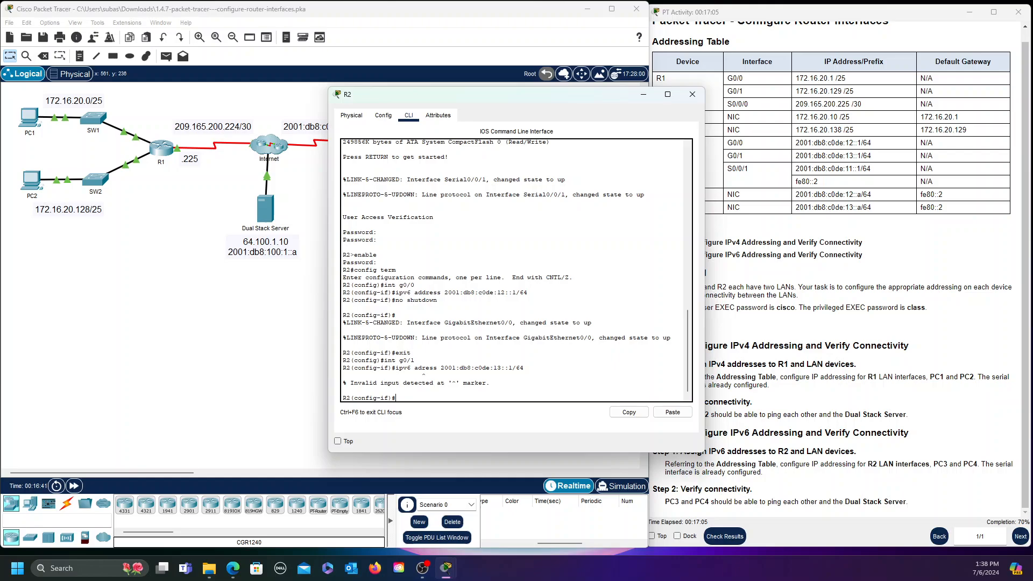
{"action": "key", "text": "Up"}
{"action": "type", "text": "d"}
{"action": "key", "text": "Return"}
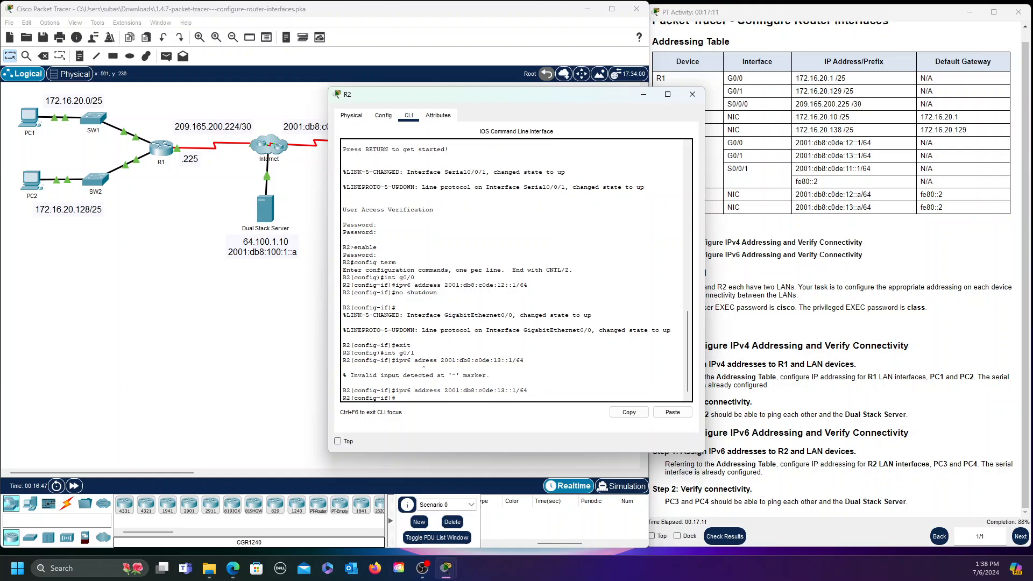
Bring G0/1 up, then close R2's window and open PC3
{"action": "type", "text": "no shutdown"}
{"action": "key", "text": "Return"}
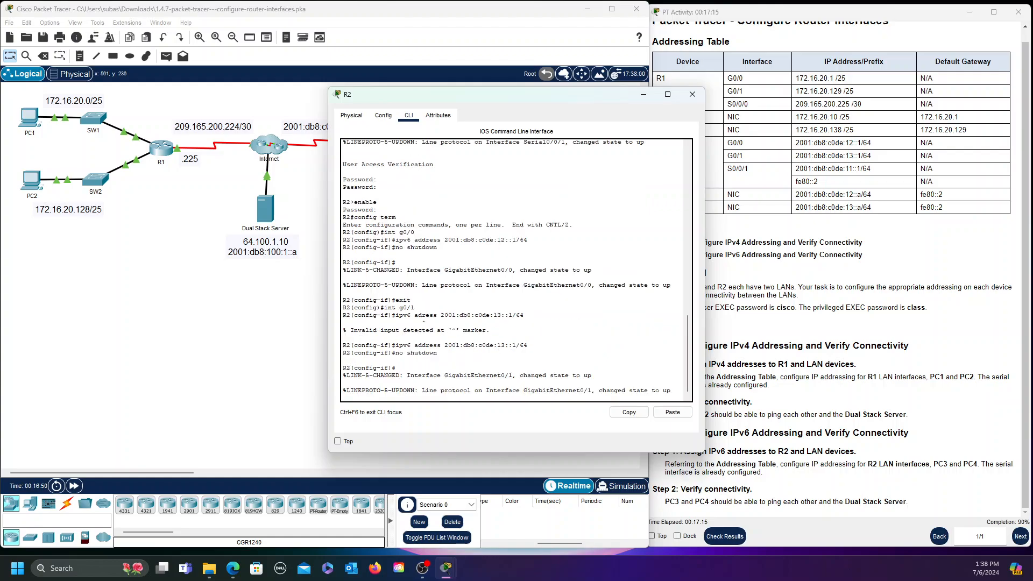
{"action": "key", "text": "Return"}
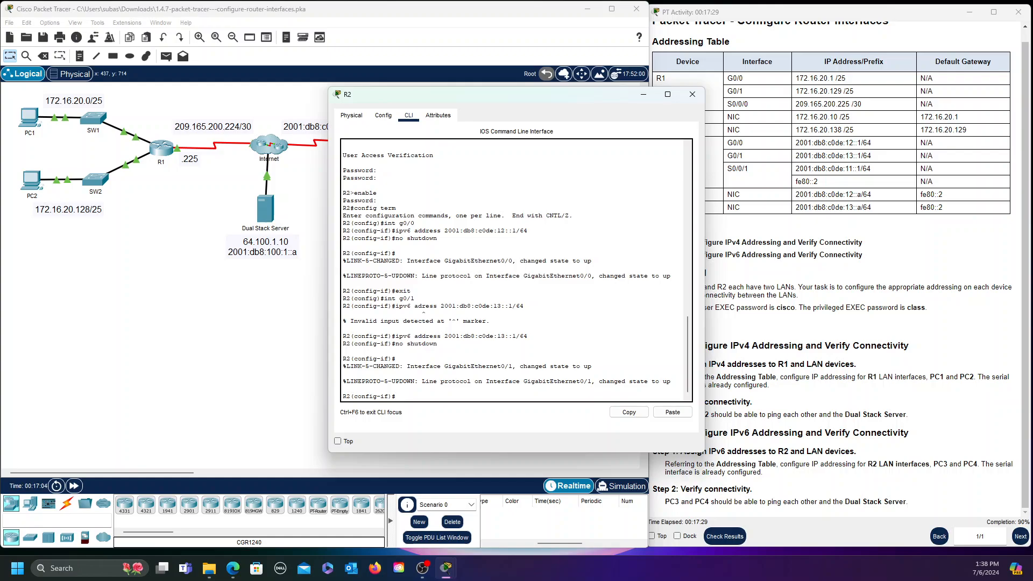
{"action": "left_click", "coordinate": [692, 95]}
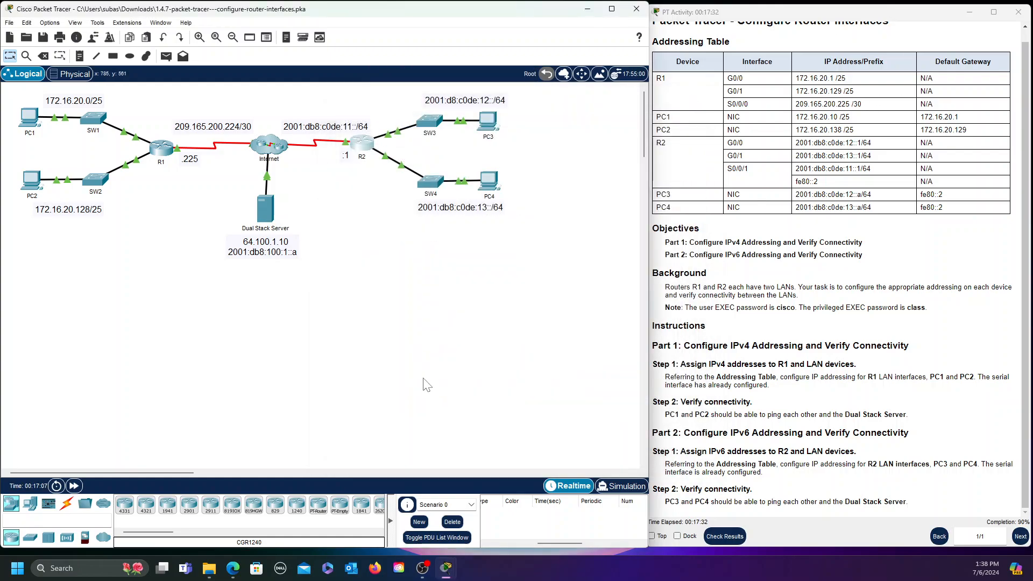
{"action": "left_click", "coordinate": [492, 131]}
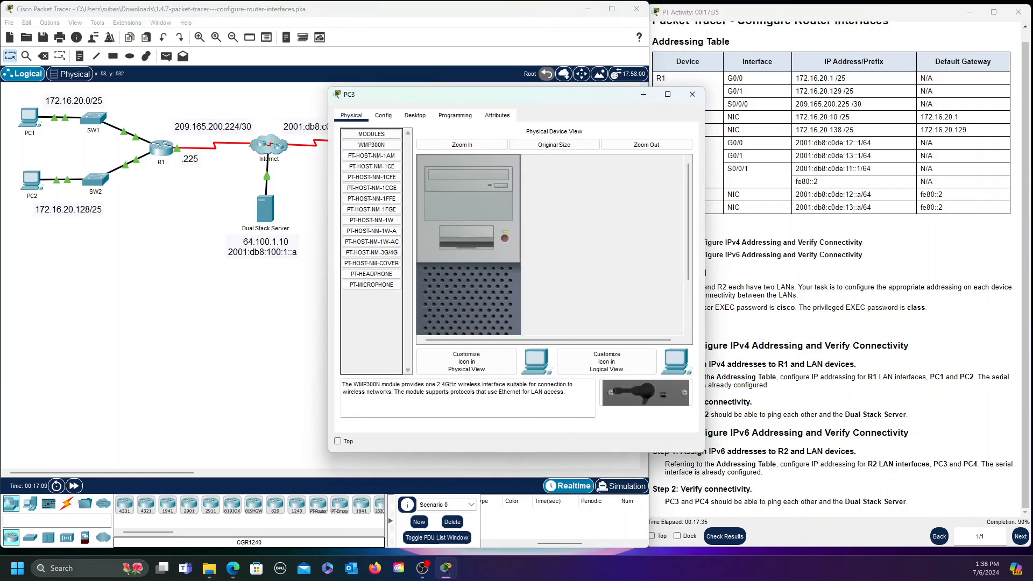
In PC3's Desktop IP Configuration, enter the IPv6 address 2001:db8:c0de:12::a
{"action": "left_click", "coordinate": [415, 116]}
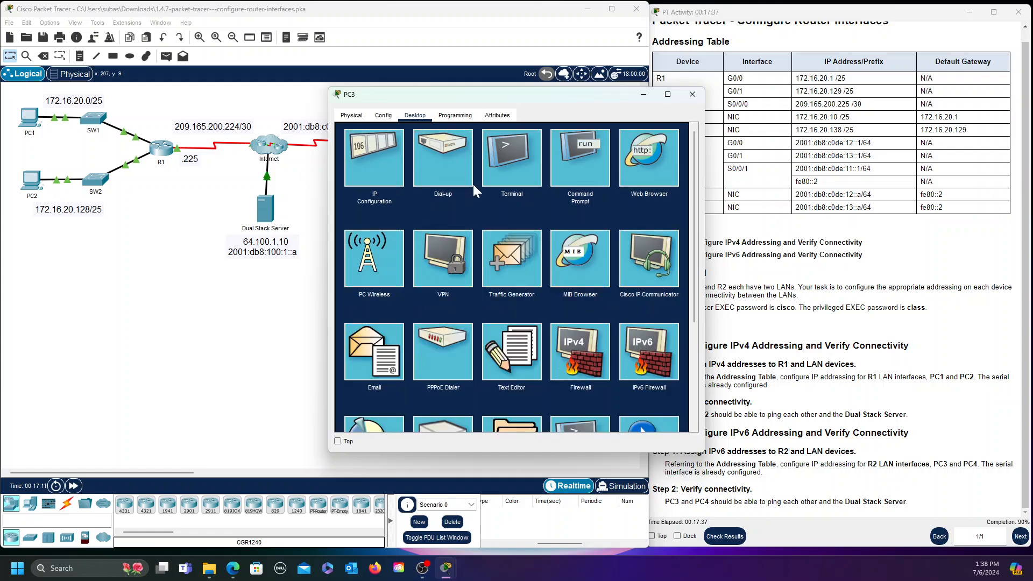
{"action": "left_click", "coordinate": [380, 172]}
{"action": "scroll", "coordinate": [567, 373], "scroll_direction": "down", "scroll_amount": 1}
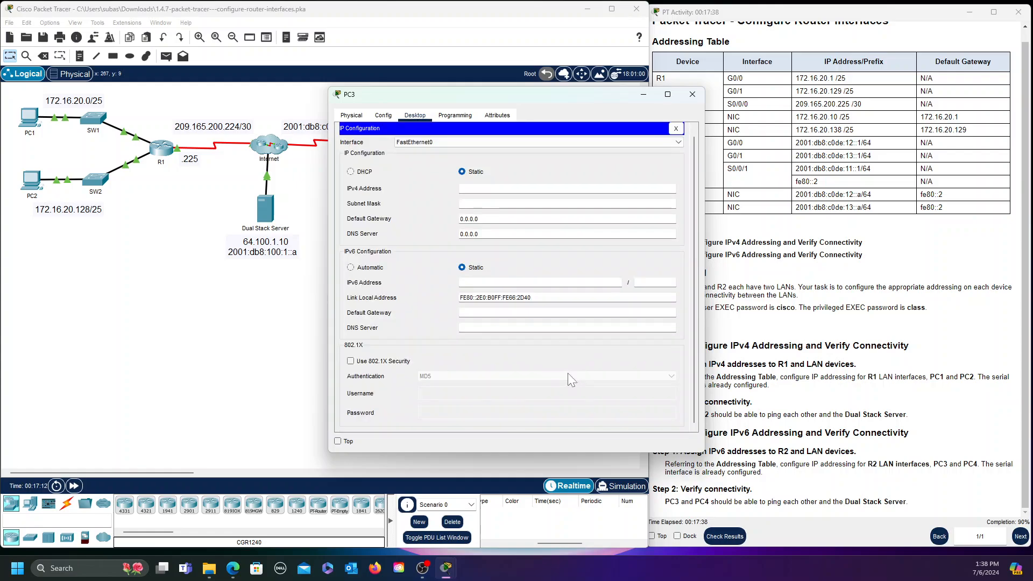
{"action": "left_click", "coordinate": [488, 284]}
{"action": "type", "text": "2001:db8"}
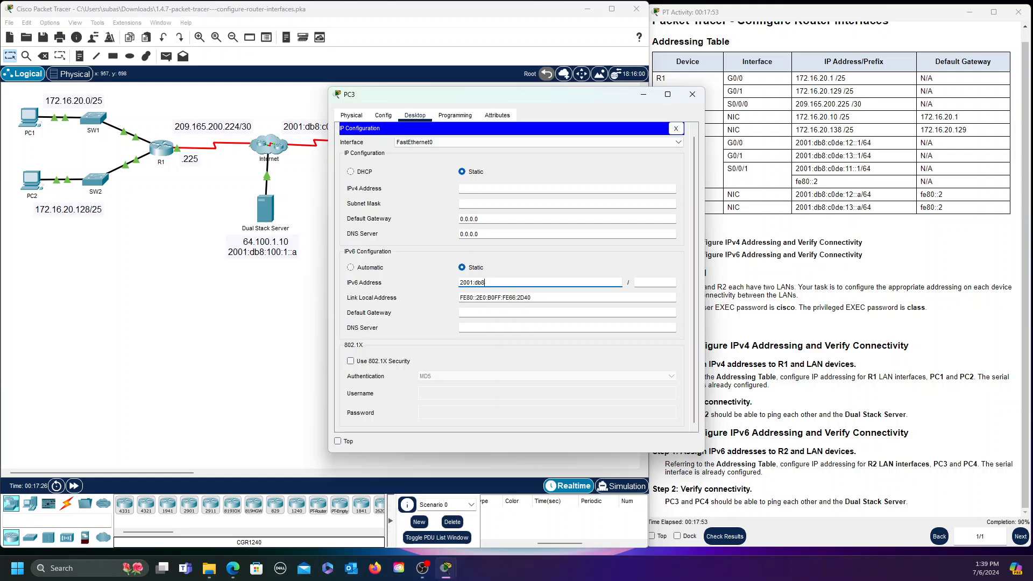
{"action": "key", "text": "alt+Tab"}
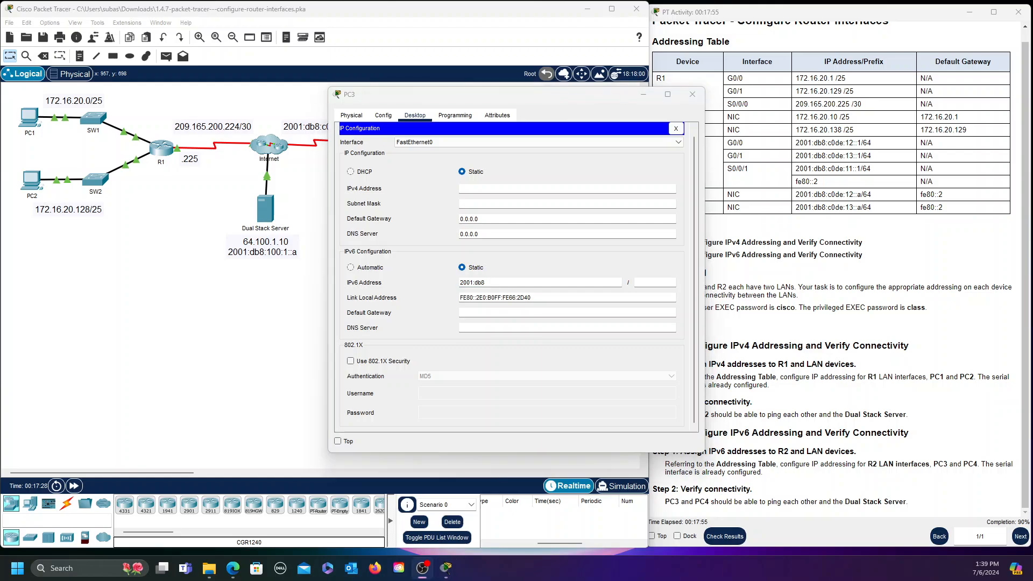
{"action": "key", "text": "alt+Tab"}
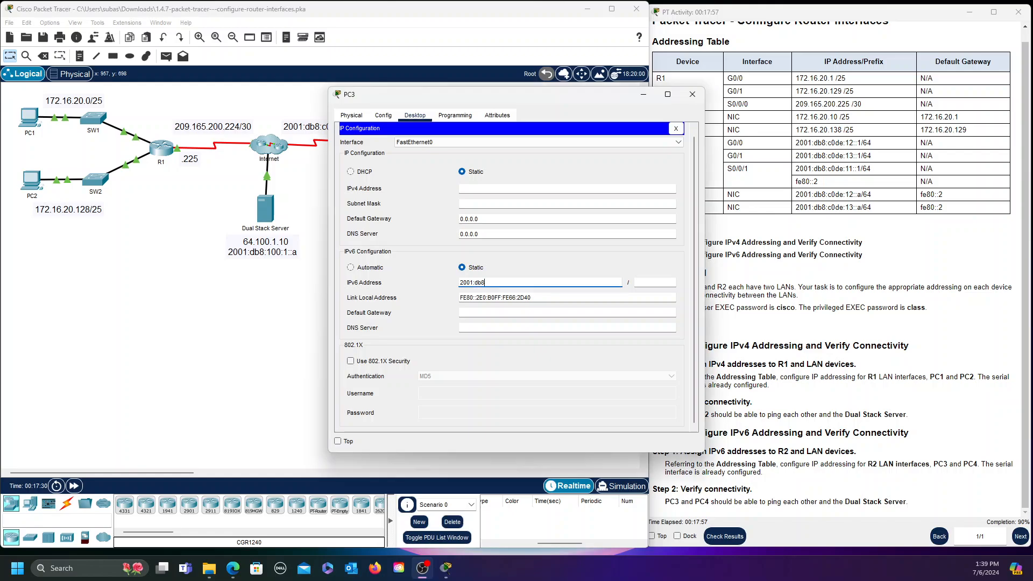
{"action": "key", "text": "alt+Tab"}
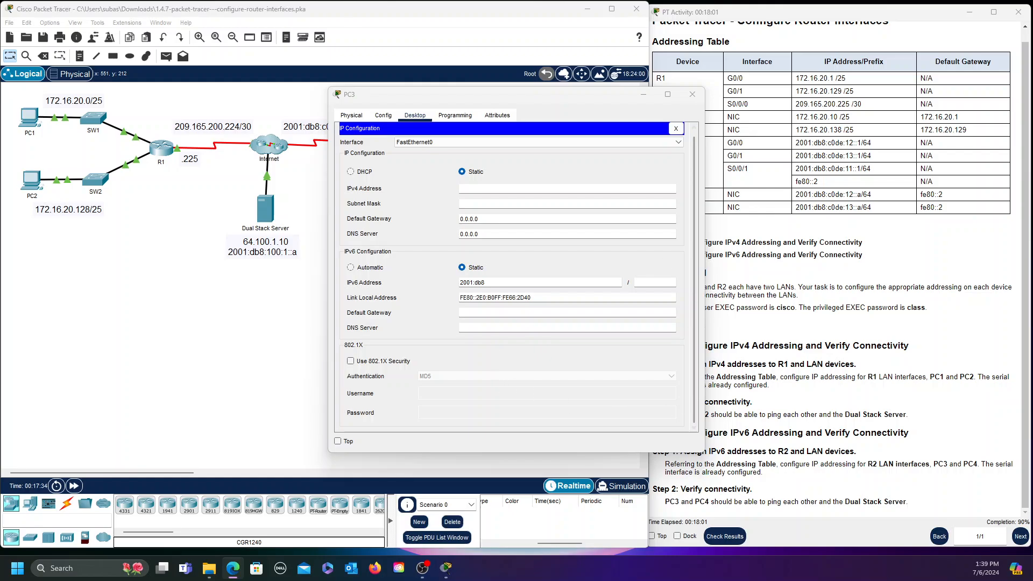
{"action": "key", "text": "alt+Tab"}
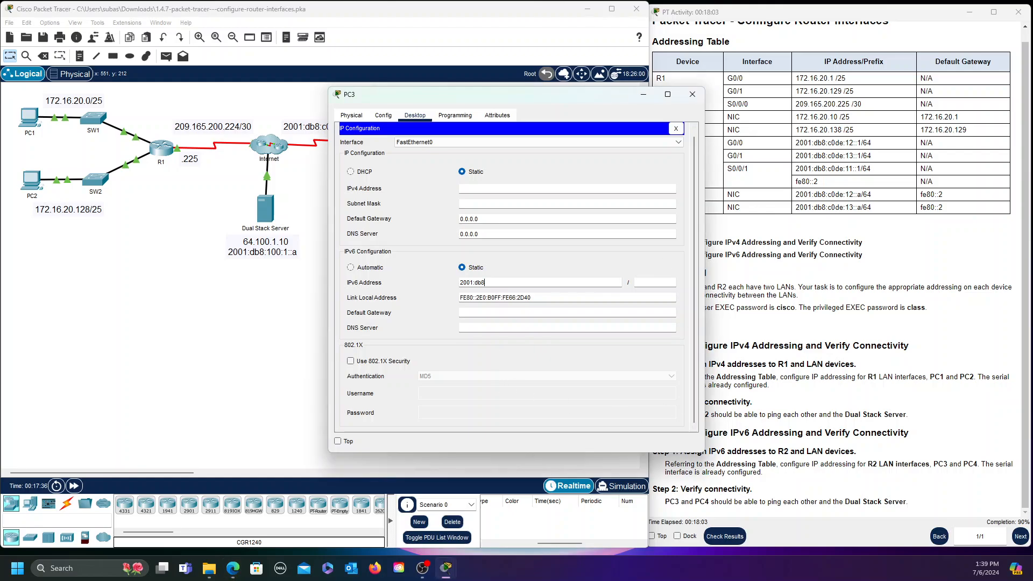
{"action": "type", "text": ":c0de:12::a"}
Set PC3's prefix length to 64 and gateway to fe80::2, then close its windows
{"action": "key", "text": "Tab"}
{"action": "type", "text": "64"}
{"action": "key", "text": "Tab"}
{"action": "type", "text": "fe80:"}
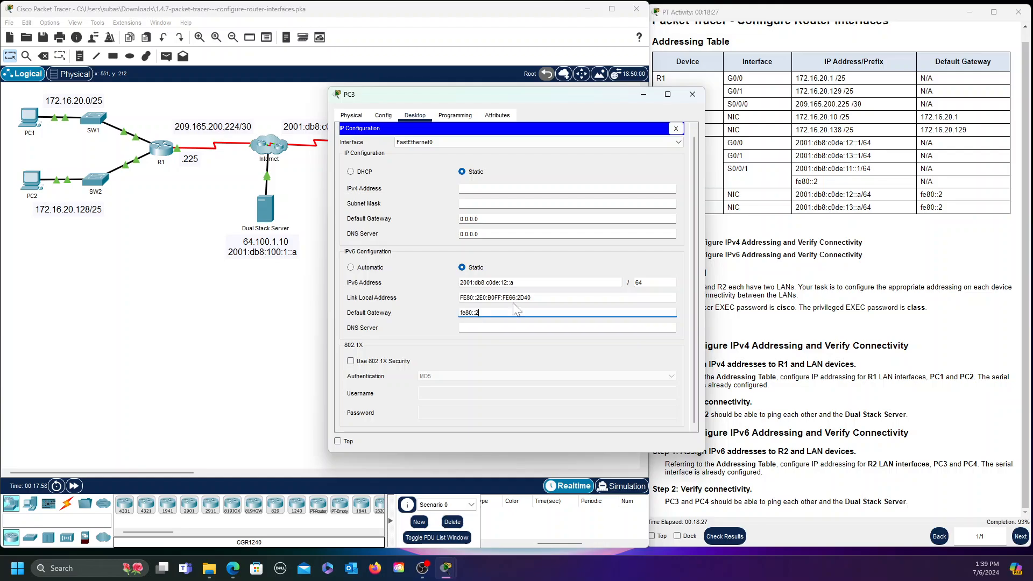
{"action": "left_click", "coordinate": [676, 129]}
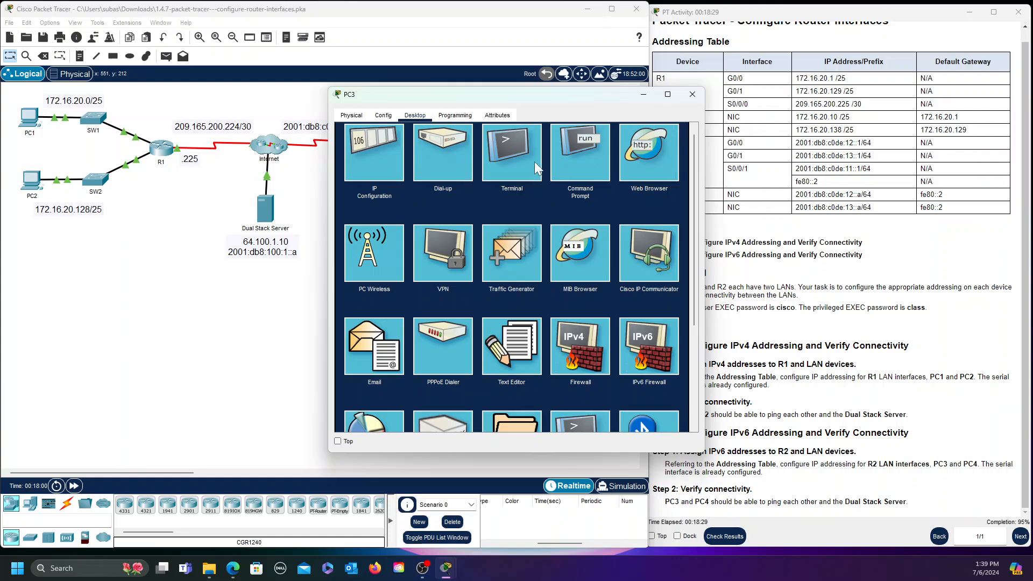
{"action": "left_click", "coordinate": [692, 95]}
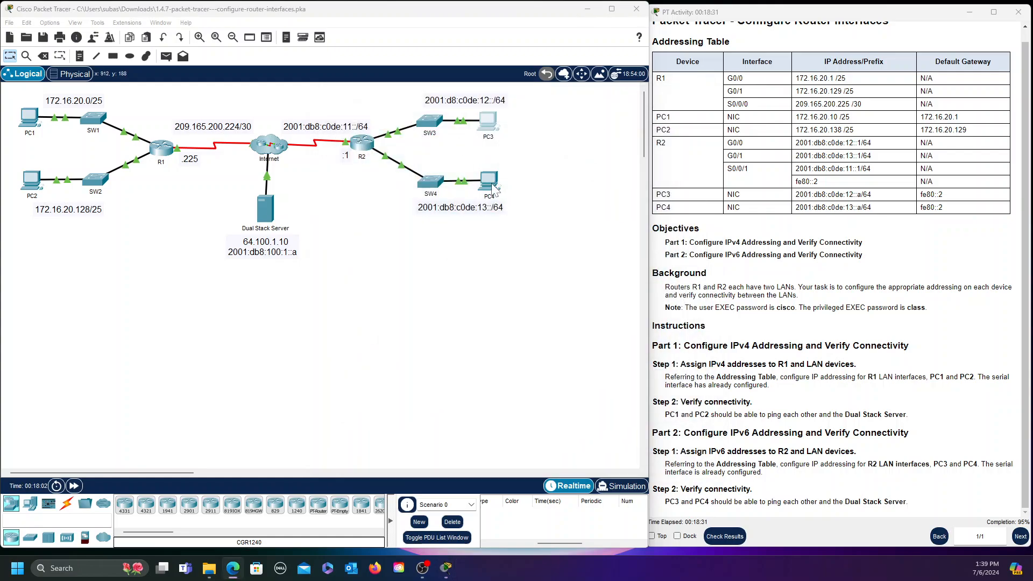
In PC4's Desktop IP Configuration, enter the IPv6 address 2001:db8:c0de:13::a
{"action": "left_click", "coordinate": [490, 180]}
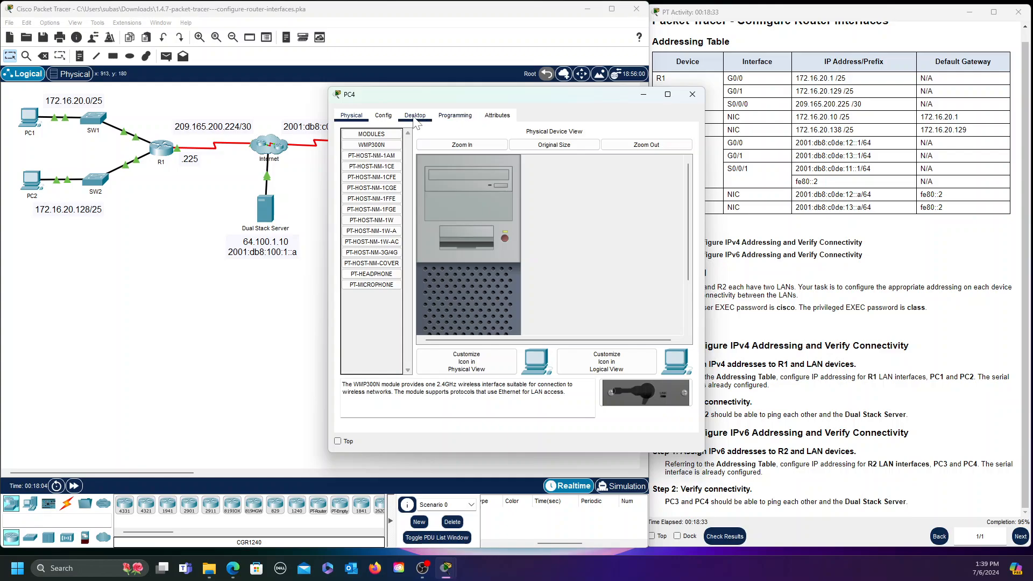
{"action": "left_click", "coordinate": [415, 115]}
{"action": "left_click", "coordinate": [363, 164]}
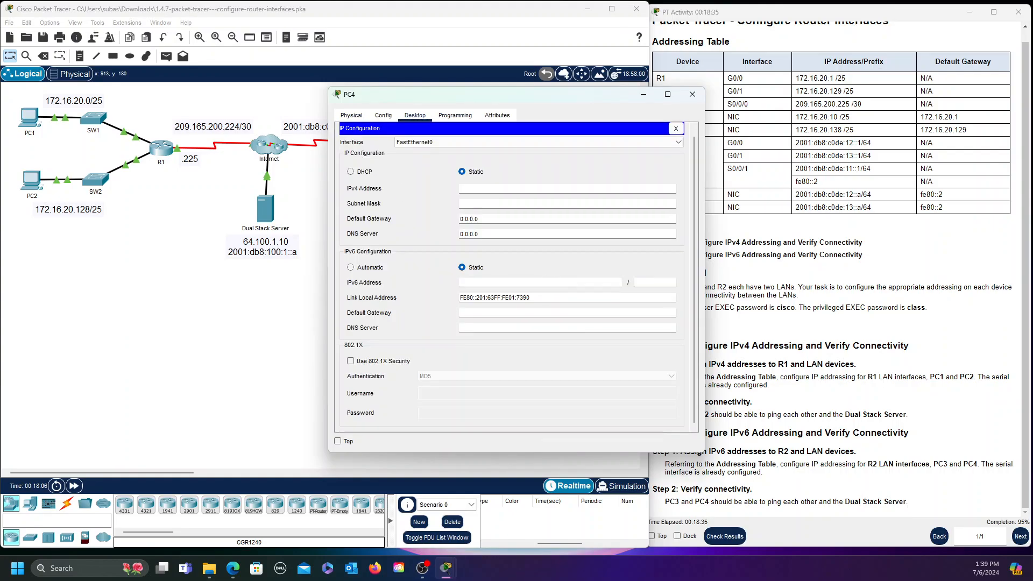
{"action": "scroll", "coordinate": [577, 370], "scroll_direction": "down", "scroll_amount": 1}
{"action": "left_click", "coordinate": [487, 284]}
{"action": "type", "text": "2001:"}
{"action": "type", "text": "db8:c0de:13::a"}
Set PC4's prefix length 64 and gateway fe80::2, then reopen the panel to verify
{"action": "left_click", "coordinate": [640, 282]}
{"action": "type", "text": "64"}
{"action": "left_click", "coordinate": [511, 312]}
{"action": "type", "text": "fe80::2"}
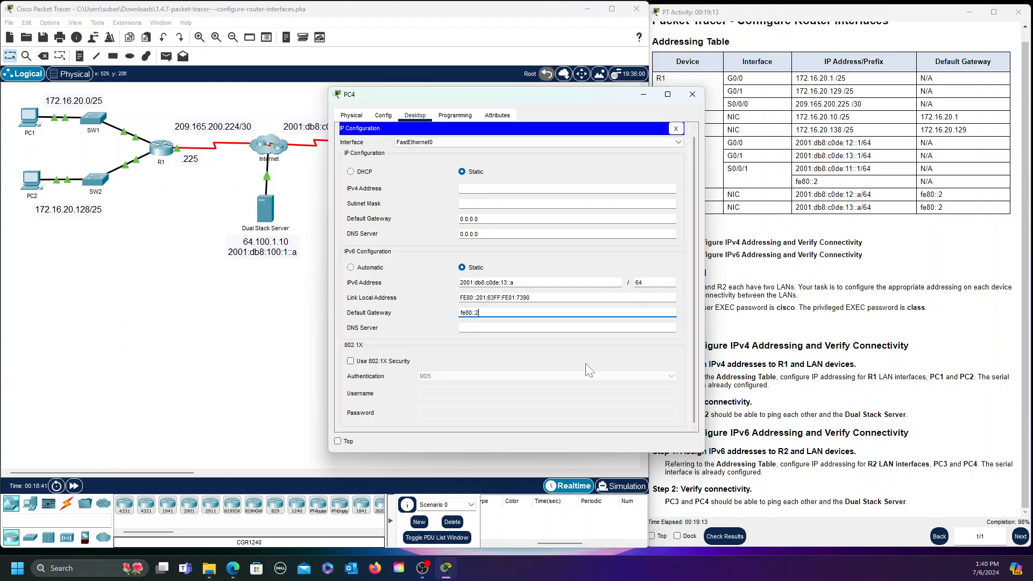
{"action": "left_click", "coordinate": [562, 369]}
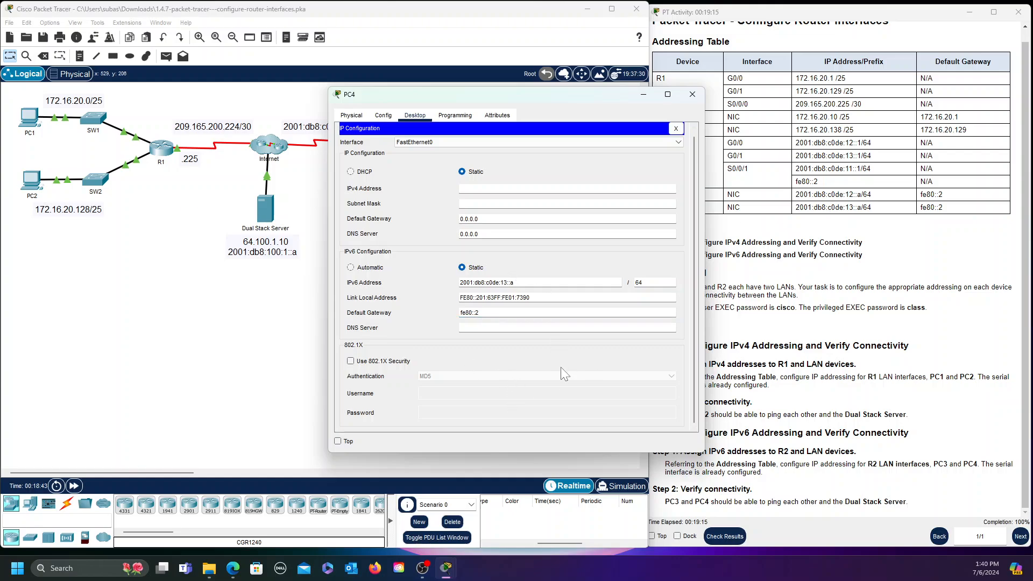
{"action": "left_click", "coordinate": [676, 129]}
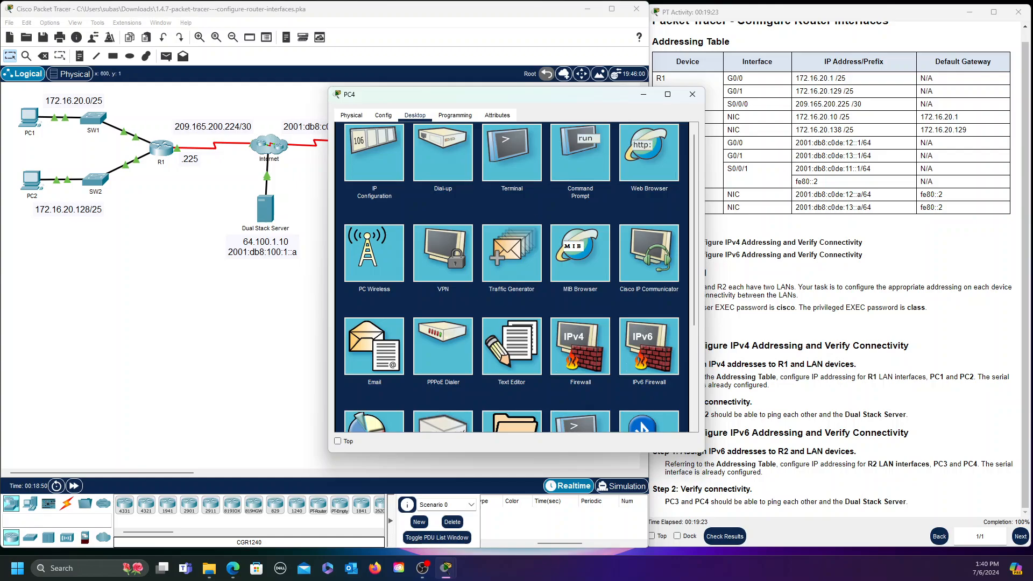
{"action": "left_click", "coordinate": [383, 163]}
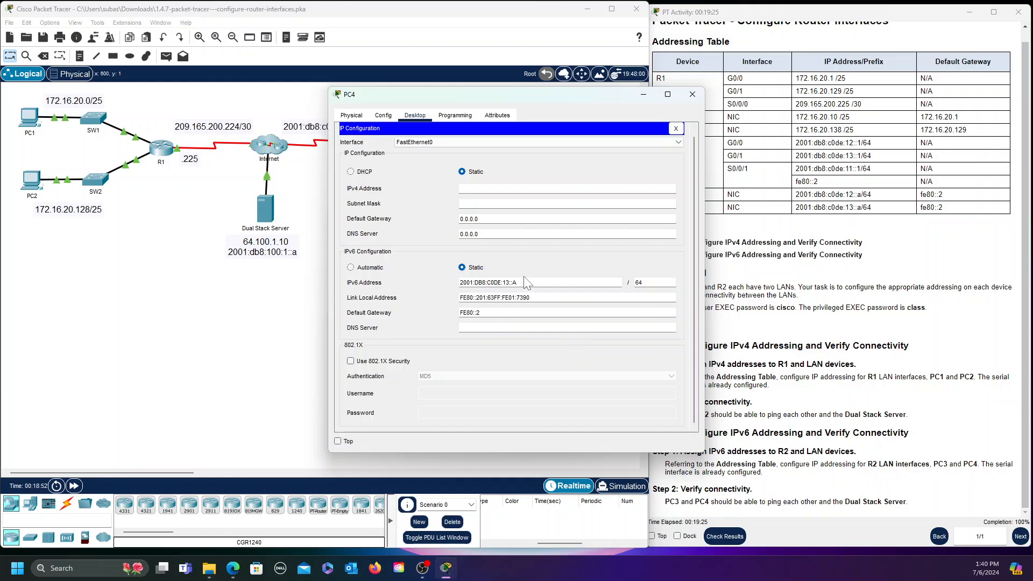
From PC4's Command Prompt, ping PC3 at 2001:db8:c0de:12::a with 4 of 4 replies
{"action": "left_click", "coordinate": [676, 128]}
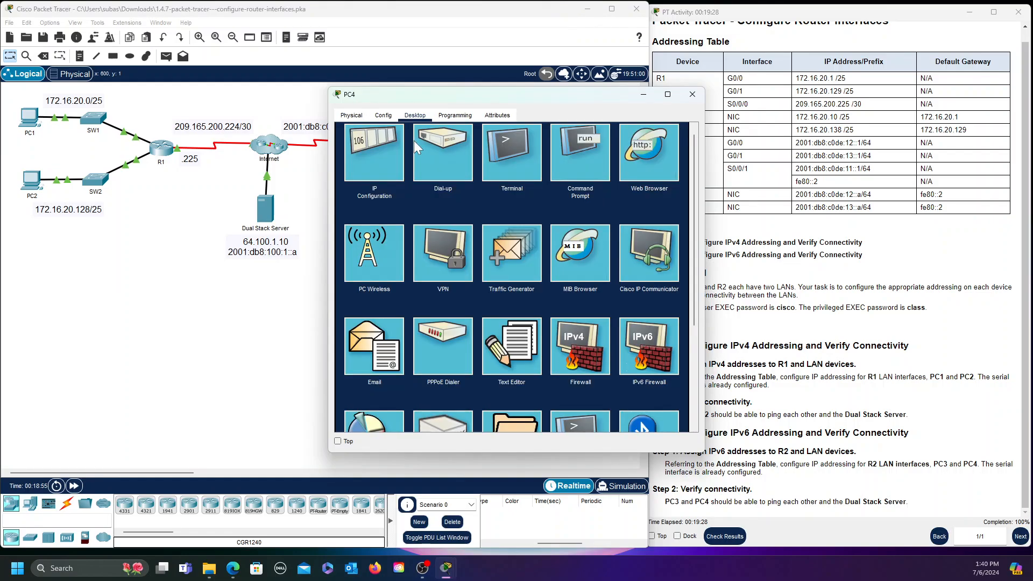
{"action": "left_click", "coordinate": [584, 161]}
{"action": "left_click_drag", "start_coordinate": [579, 96], "coordinate": [534, 109]}
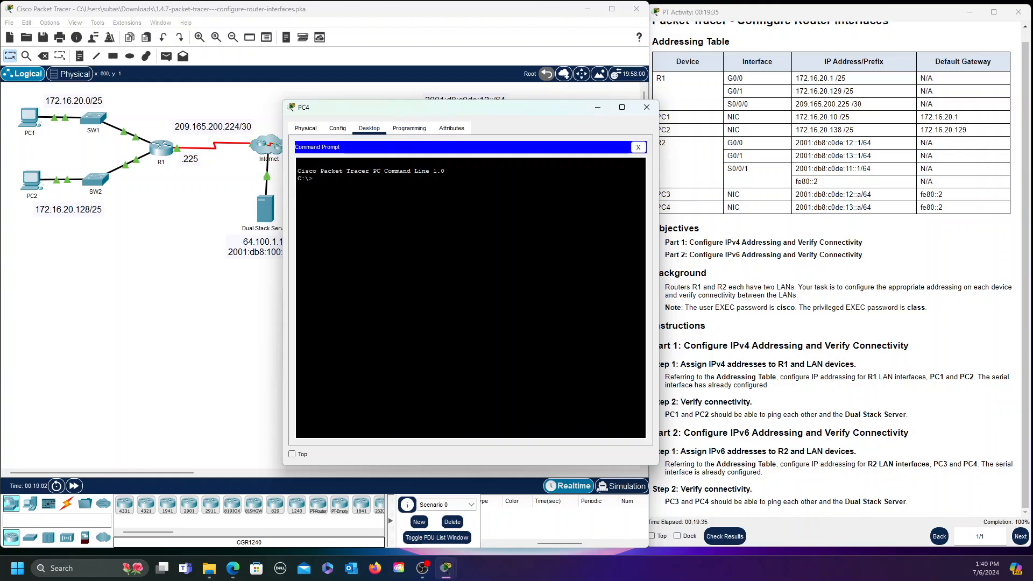
{"action": "type", "text": "ing 2001:db7"}
{"action": "key", "text": "BackSpace"}
{"action": "type", "text": "8:c0de"}
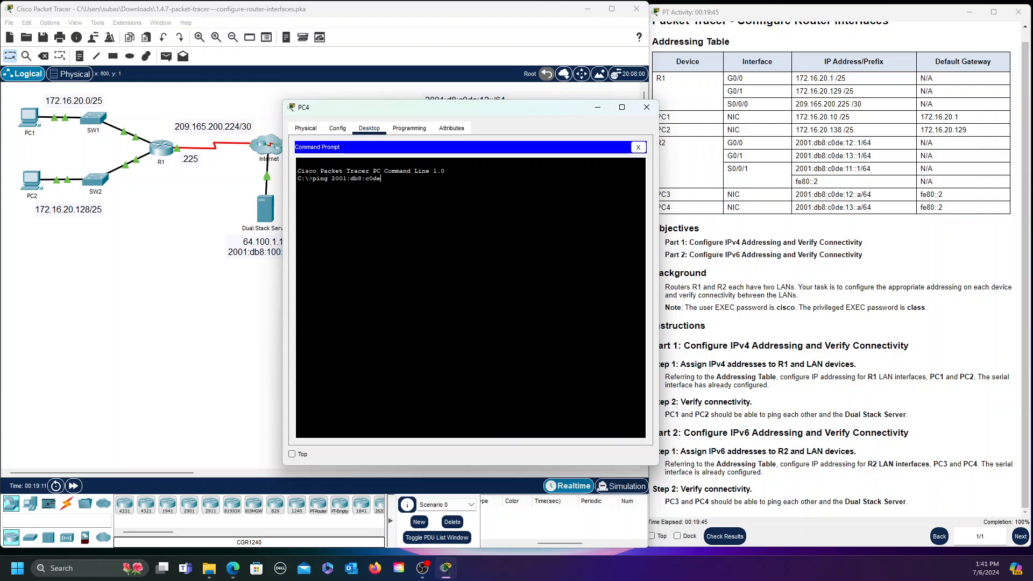
{"action": "type", "text": ":12::a"}
{"action": "key", "text": "Return"}
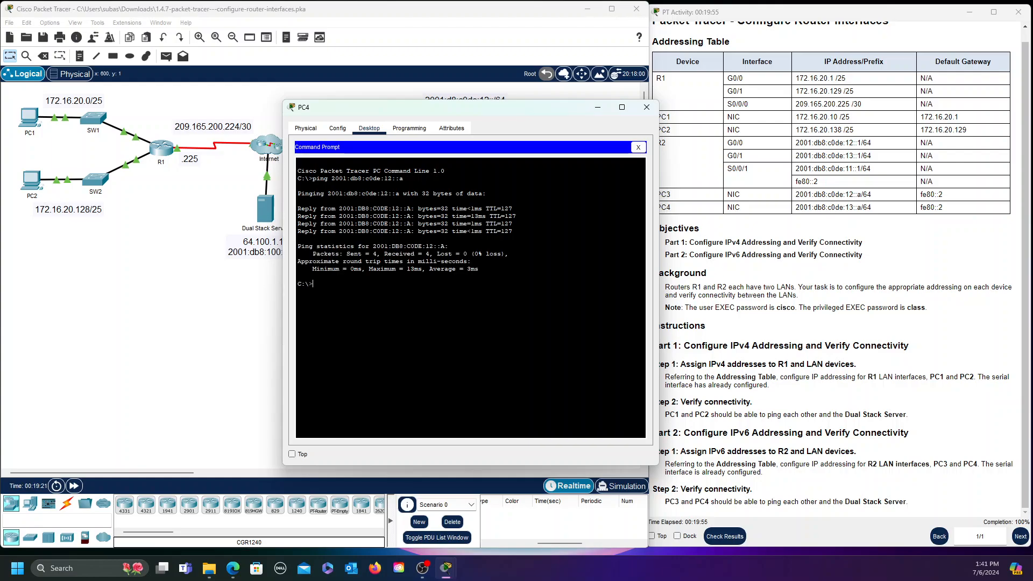
Ping 64:100:1:10 from PC4, which fails to find the host
{"action": "mouse_move", "coordinate": [533, 109]}
{"action": "left_mouse_down"}
{"action": "mouse_move", "coordinate": [524, 120]}
{"action": "mouse_move", "coordinate": [542, 121]}
{"action": "left_mouse_up"}
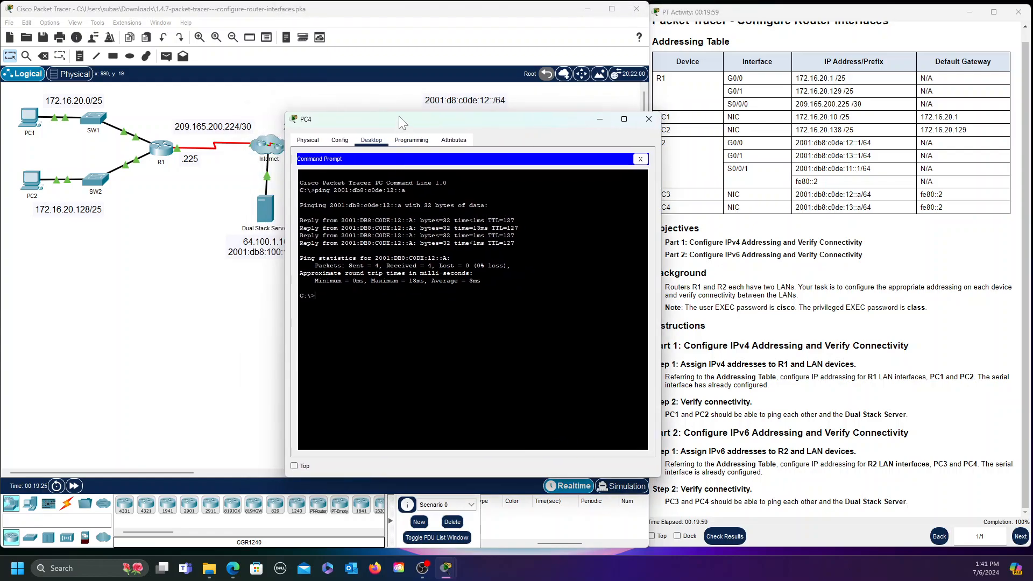
{"action": "left_click_drag", "start_coordinate": [399, 115], "coordinate": [442, 107]}
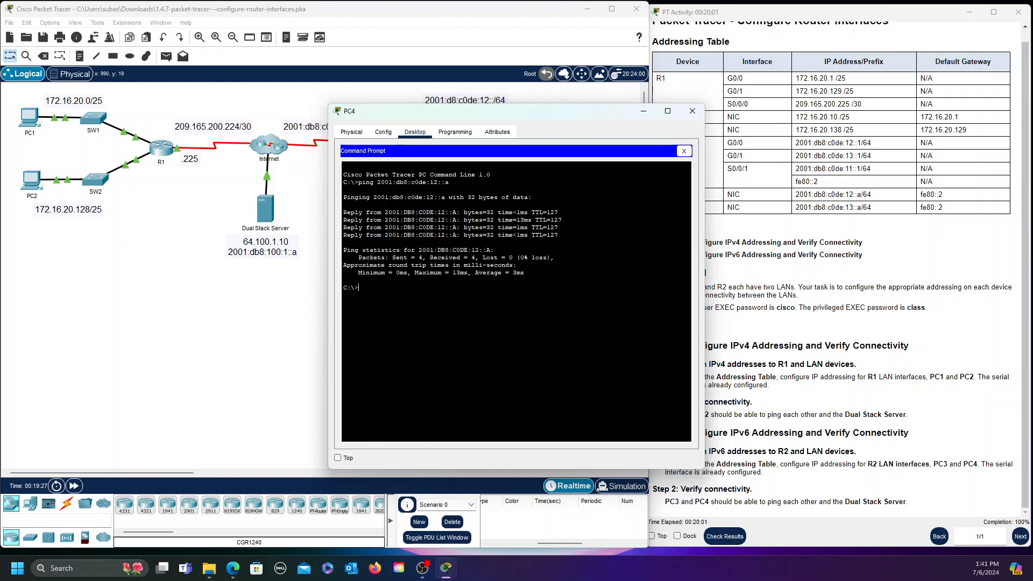
{"action": "type", "text": "ing 64:100:1:10"}
{"action": "key", "text": "Return"}
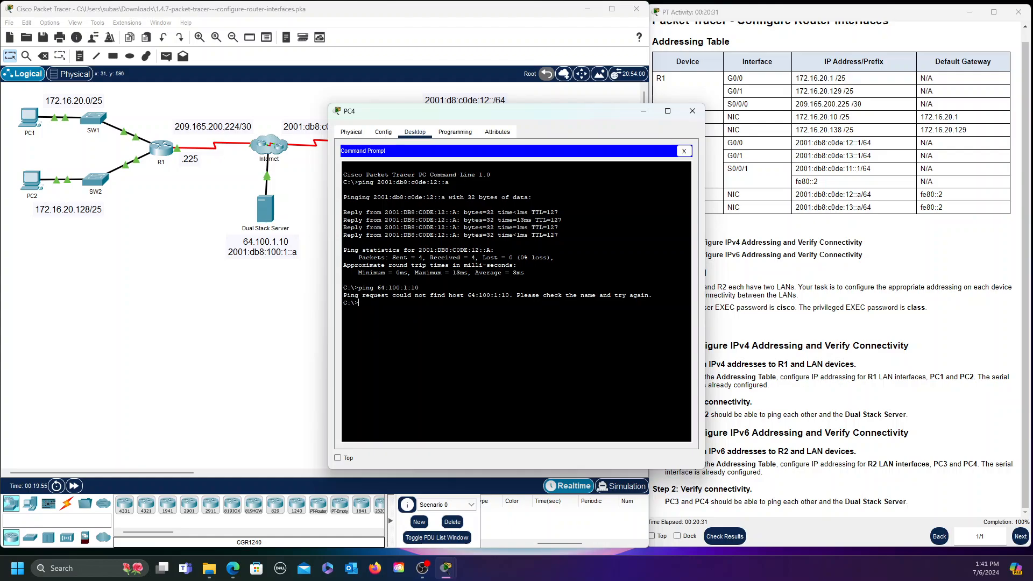
Ping the Dual Stack Server at 2001:db8:100:1::a from PC4 with 4/4 replies, then close the prompt
{"action": "key", "text": "Return"}
{"action": "type", "text": "ping 2001"}
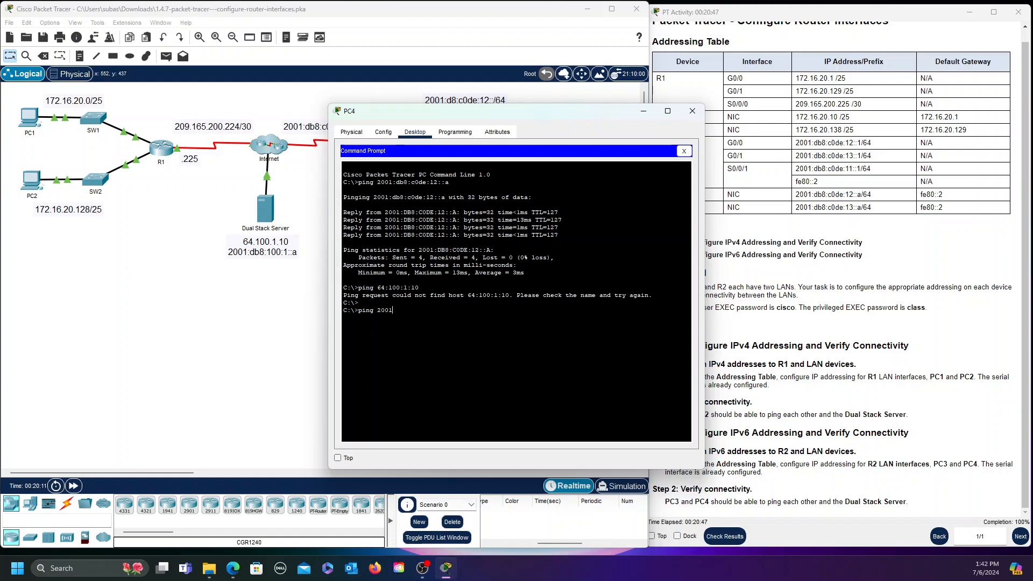
{"action": "type", "text": ":db8:100:1::a"}
{"action": "key", "text": "Return"}
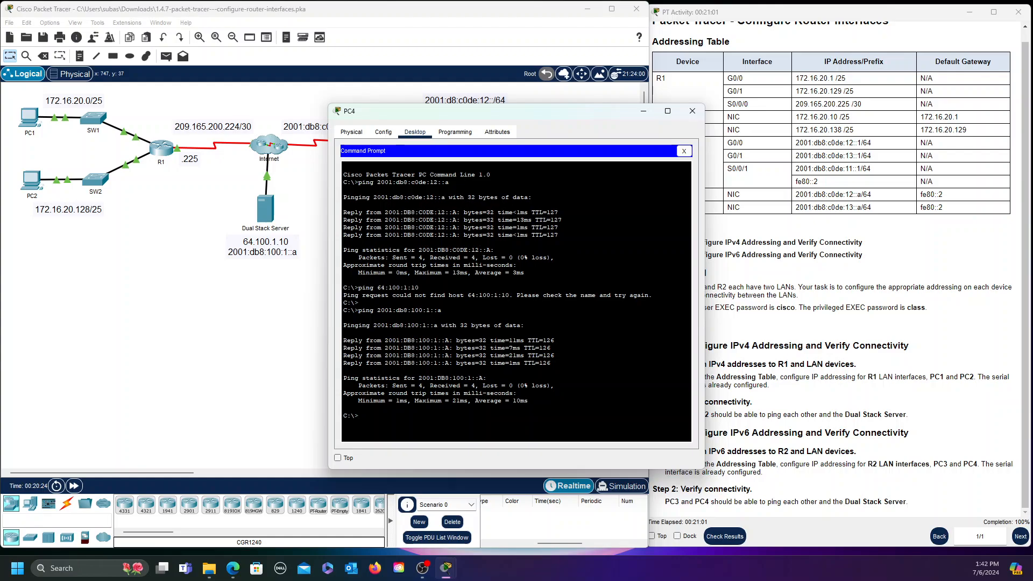
{"action": "left_click", "coordinate": [384, 133]}
{"action": "left_click", "coordinate": [415, 132]}
{"action": "left_click", "coordinate": [684, 152]}
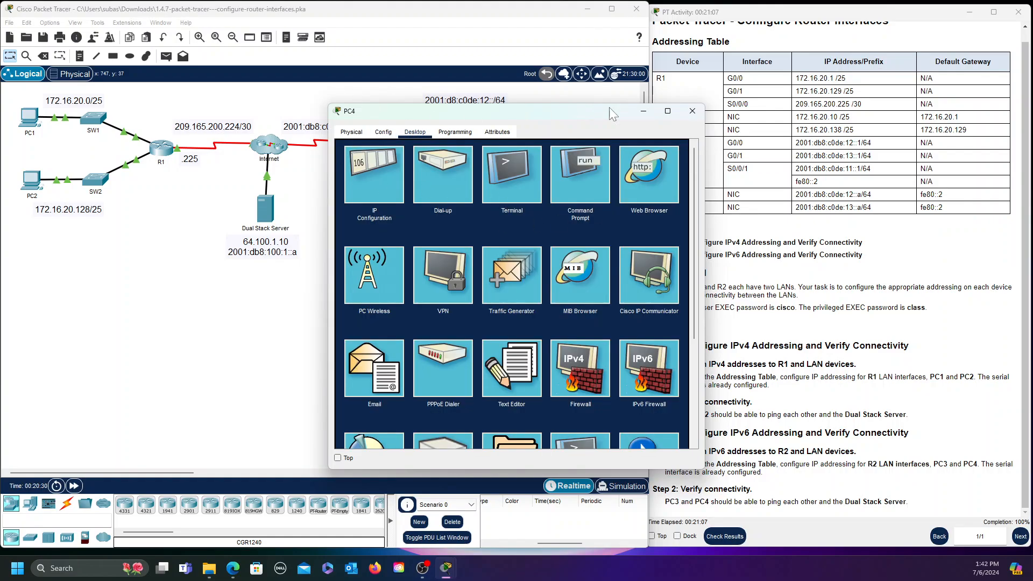
Close PC4's device window
{"action": "left_click", "coordinate": [693, 112]}
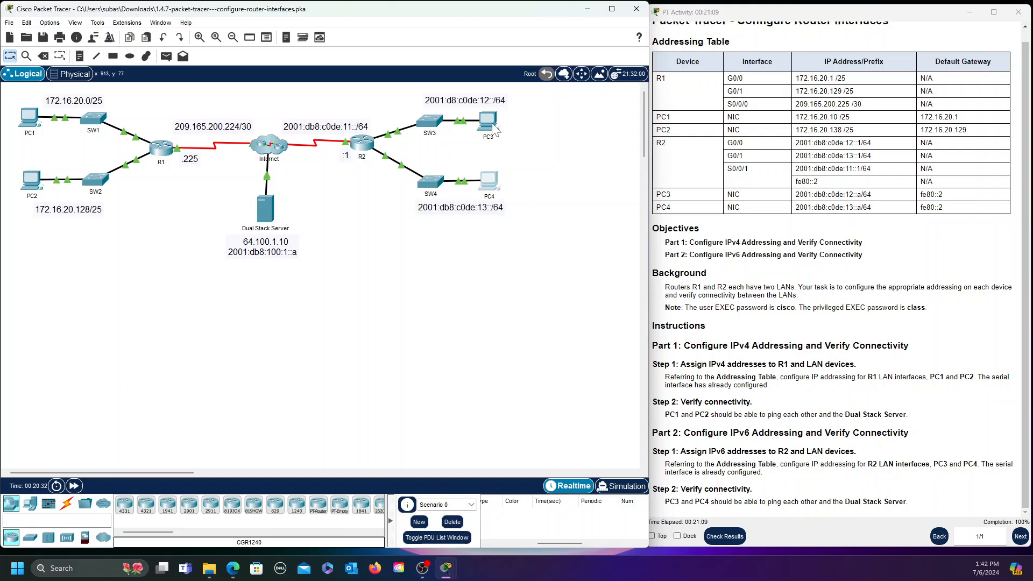
{"action": "left_click", "coordinate": [490, 183]}
{"action": "left_click", "coordinate": [454, 176]}
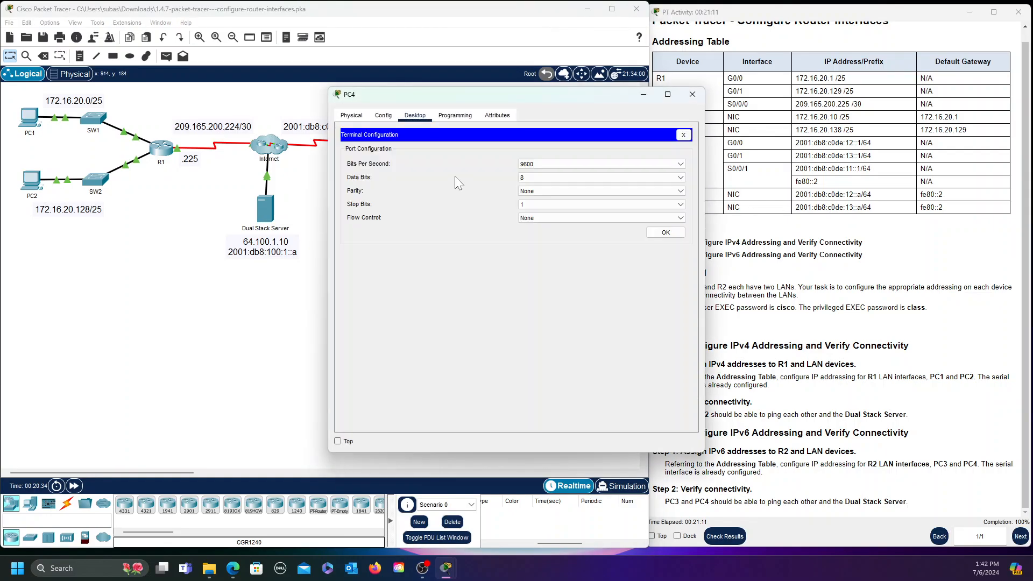
{"action": "left_click", "coordinate": [693, 94]}
Look through PC3's Attributes, Config and Desktop tabs, then close its window
{"action": "left_click", "coordinate": [492, 123]}
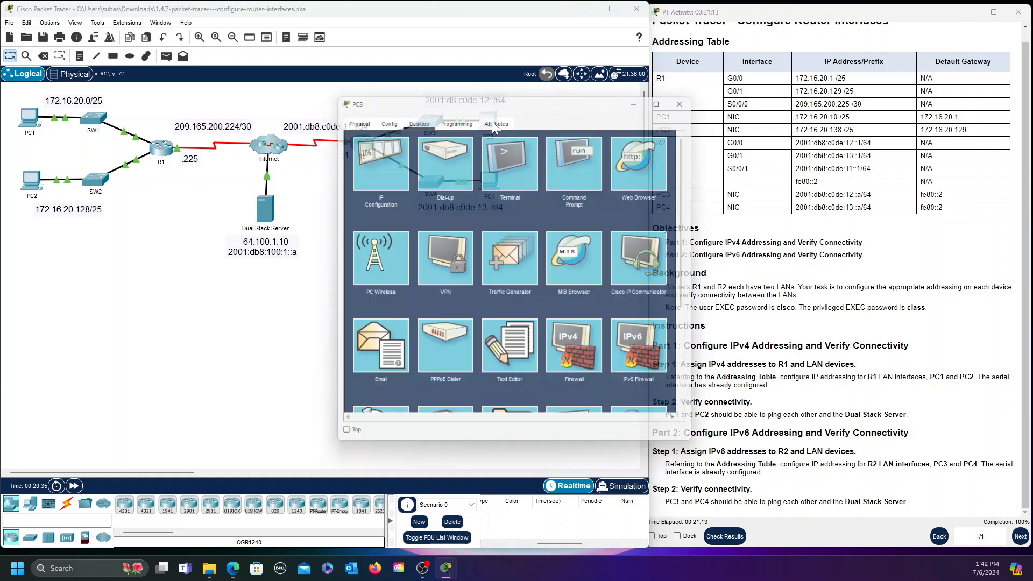
{"action": "left_click", "coordinate": [497, 115]}
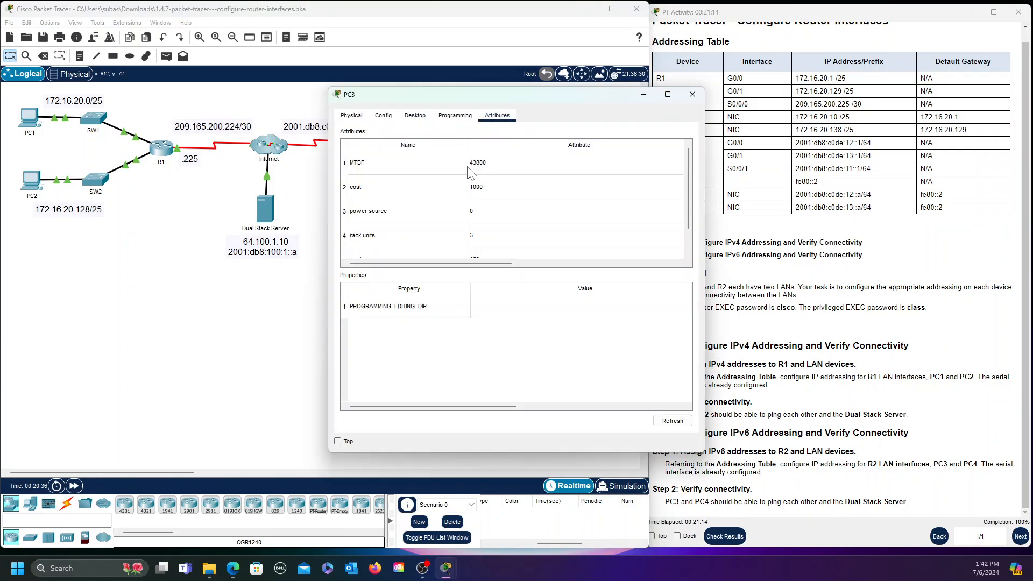
{"action": "left_click", "coordinate": [383, 115]}
{"action": "left_click", "coordinate": [415, 115]}
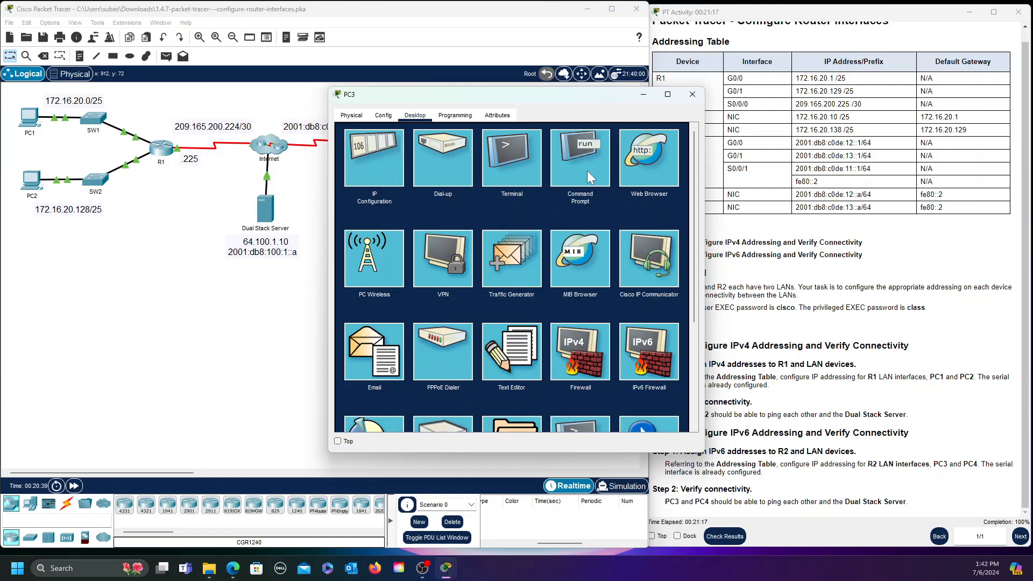
{"action": "left_click_drag", "start_coordinate": [580, 92], "coordinate": [294, 200]}
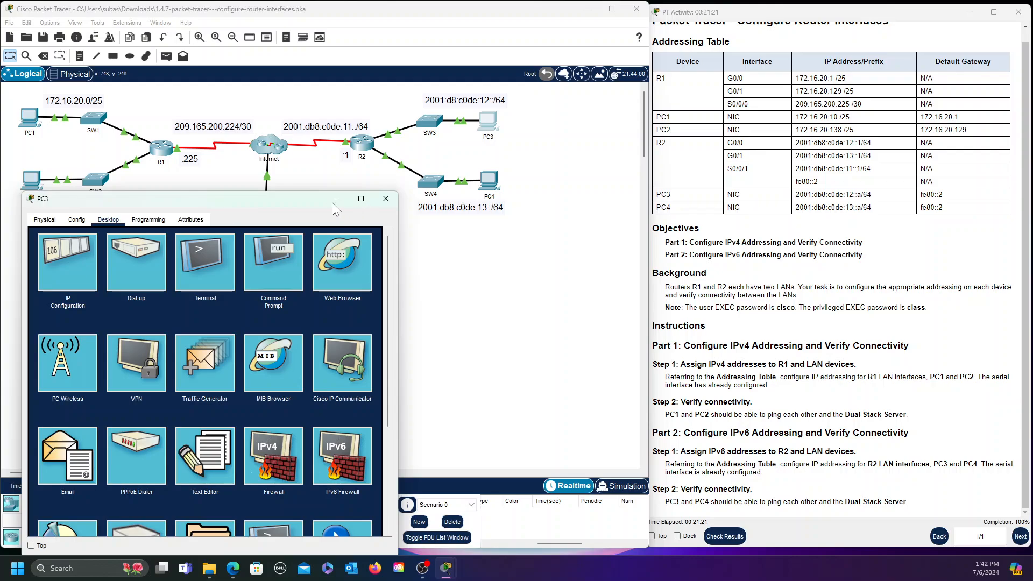
{"action": "left_click_drag", "start_coordinate": [373, 205], "coordinate": [512, 166]}
{"action": "left_click", "coordinate": [525, 160]}
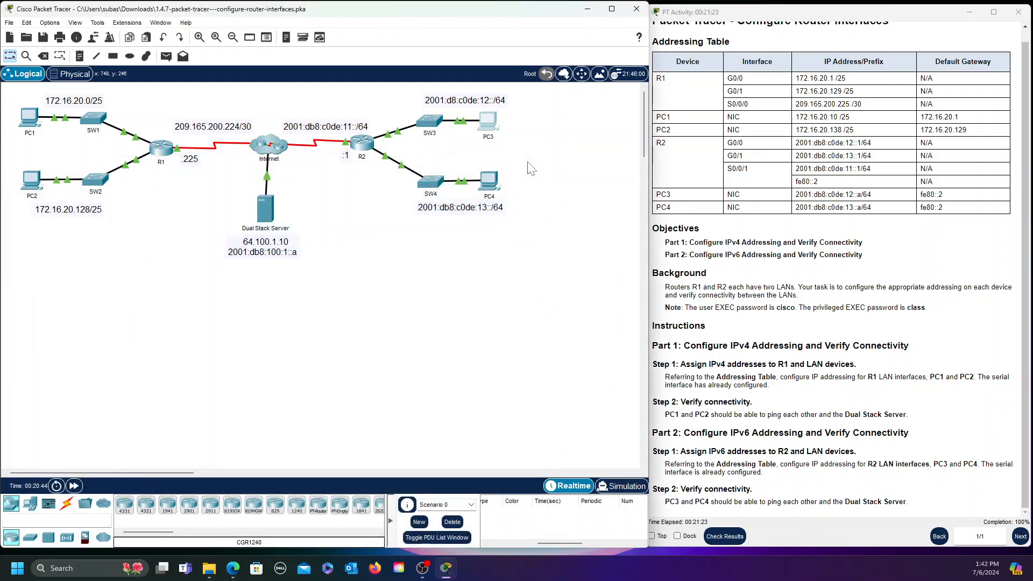
Bring the PT Activity window forward, scroll to its top, and maximize it vertically
{"action": "left_click", "coordinate": [960, 346]}
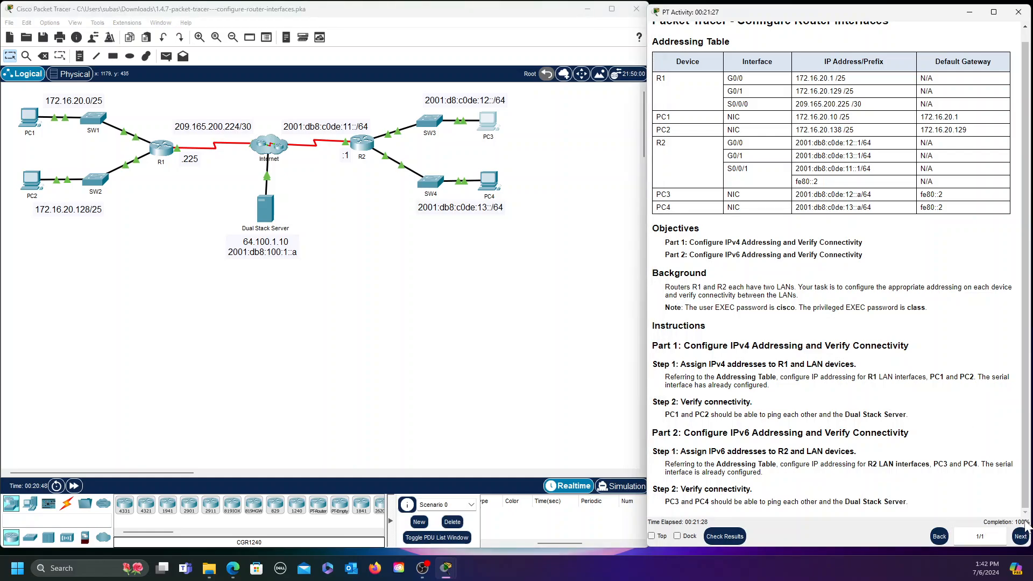
{"action": "scroll", "coordinate": [909, 521], "scroll_direction": "up", "scroll_amount": 1}
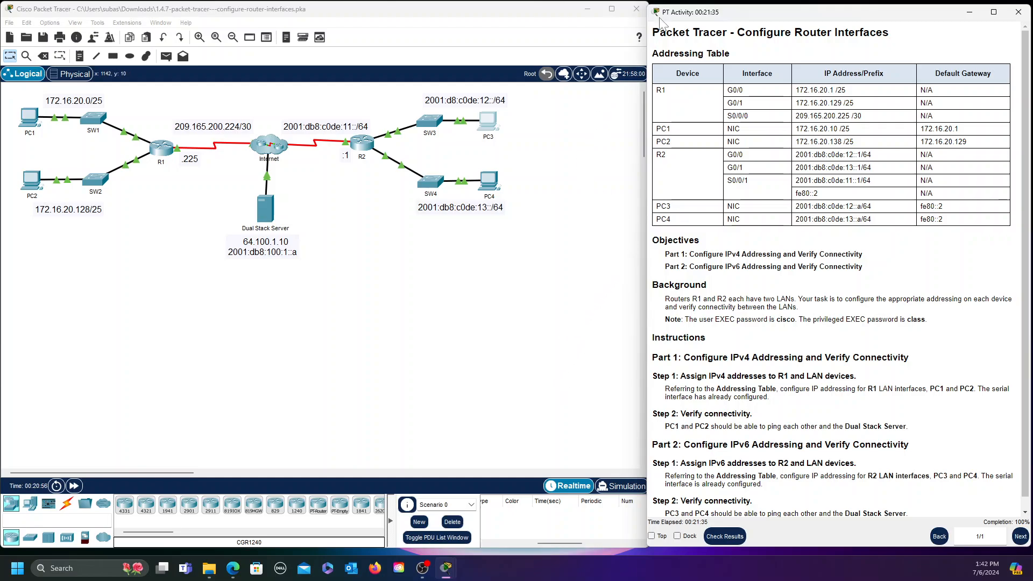
{"action": "double_click", "coordinate": [787, 4]}
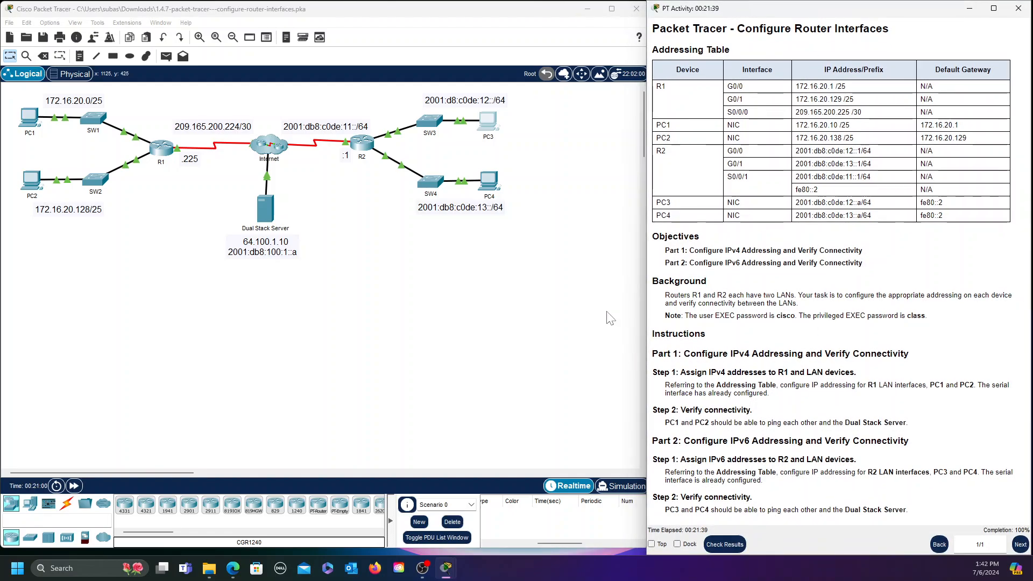